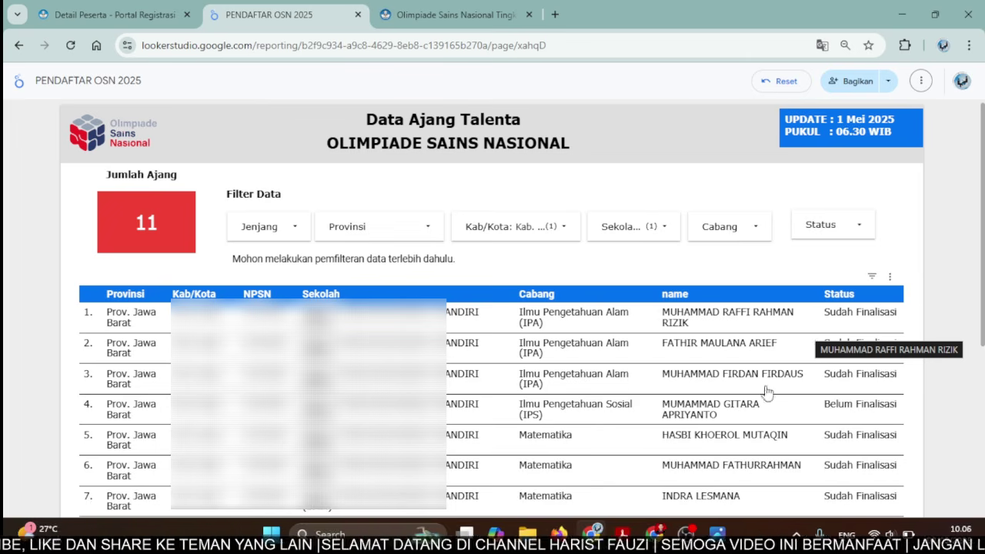
- Switch to Photos and read the letter on the extended OSN 2025 registration period, enlarging the numbered points
{"action": "mouse_move", "coordinate": [716, 532]}
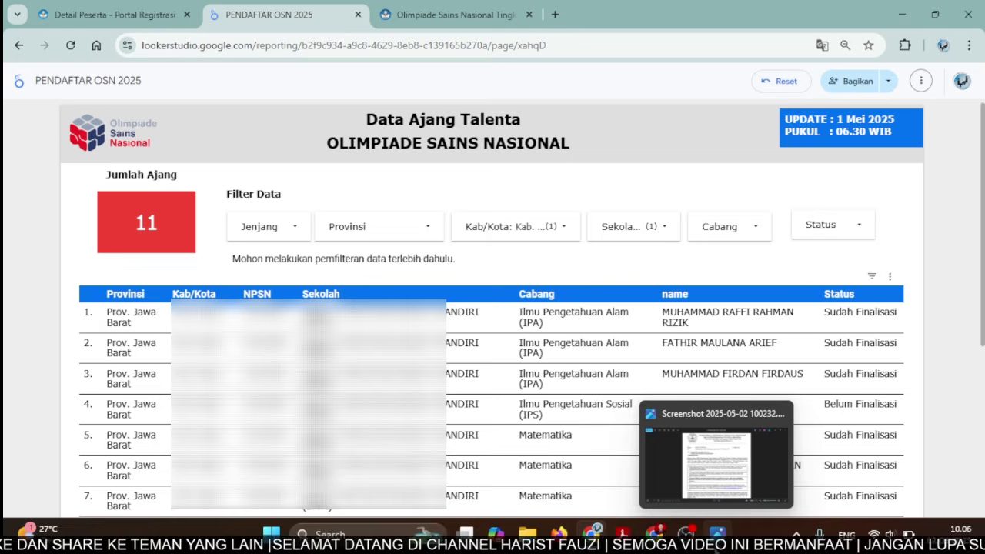
{"action": "left_click", "coordinate": [741, 461]}
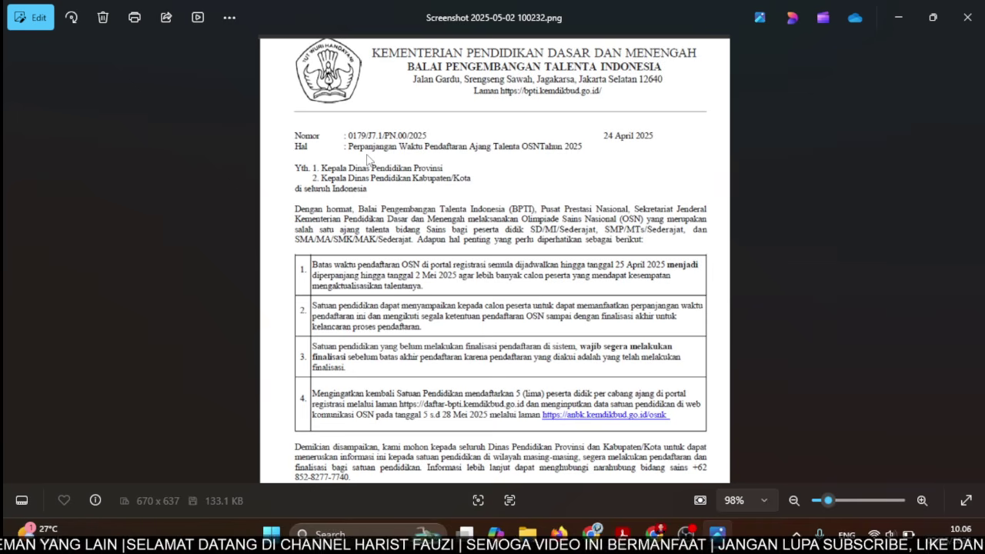
{"action": "scroll", "coordinate": [567, 223], "scroll_direction": "up", "scroll_amount": 2}
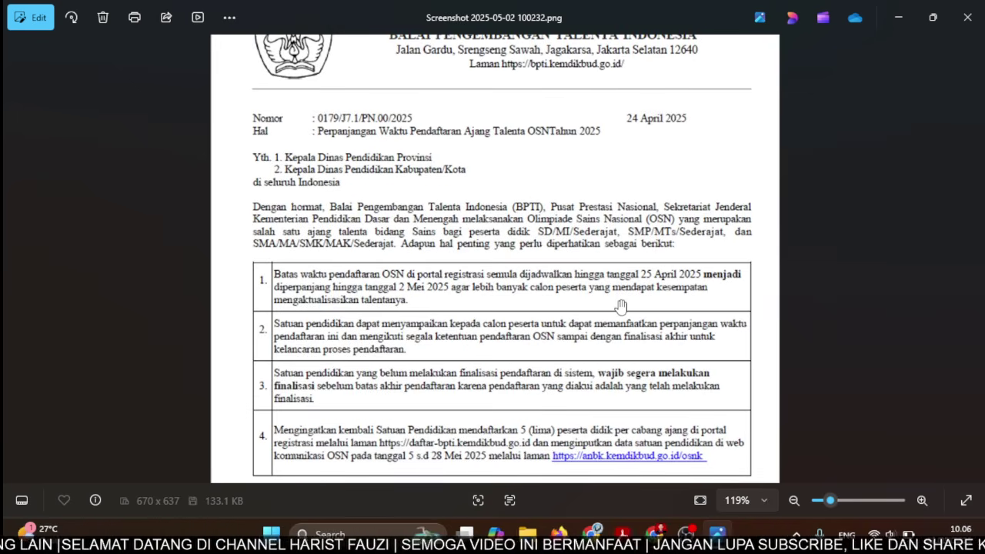
{"action": "scroll", "coordinate": [596, 313], "scroll_direction": "down", "scroll_amount": 1}
{"action": "scroll", "coordinate": [331, 392], "scroll_direction": "up", "scroll_amount": 1}
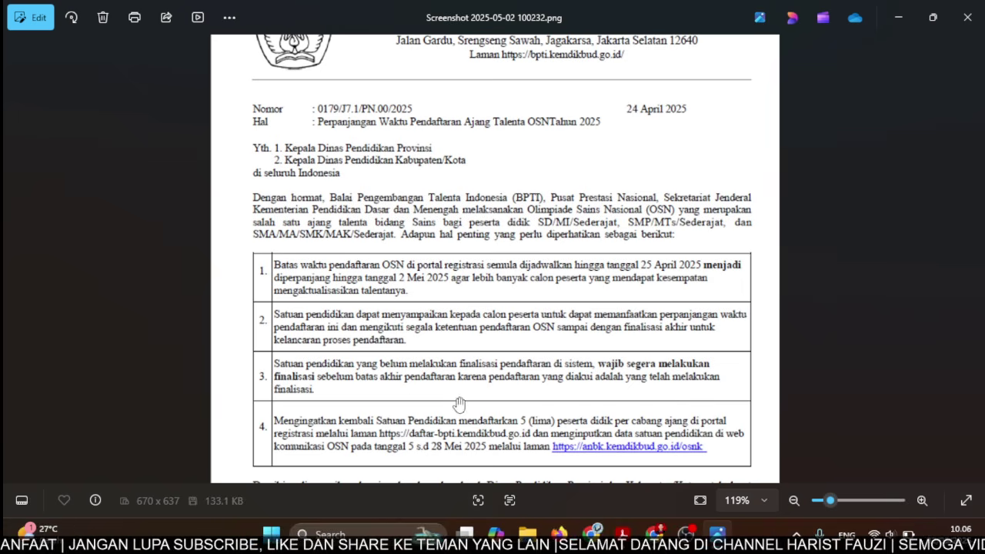
- Switch back to Chrome and show the Olimpiade Sains Nasional Tingkat Kabupaten/Kota page
{"action": "mouse_move", "coordinate": [592, 530]}
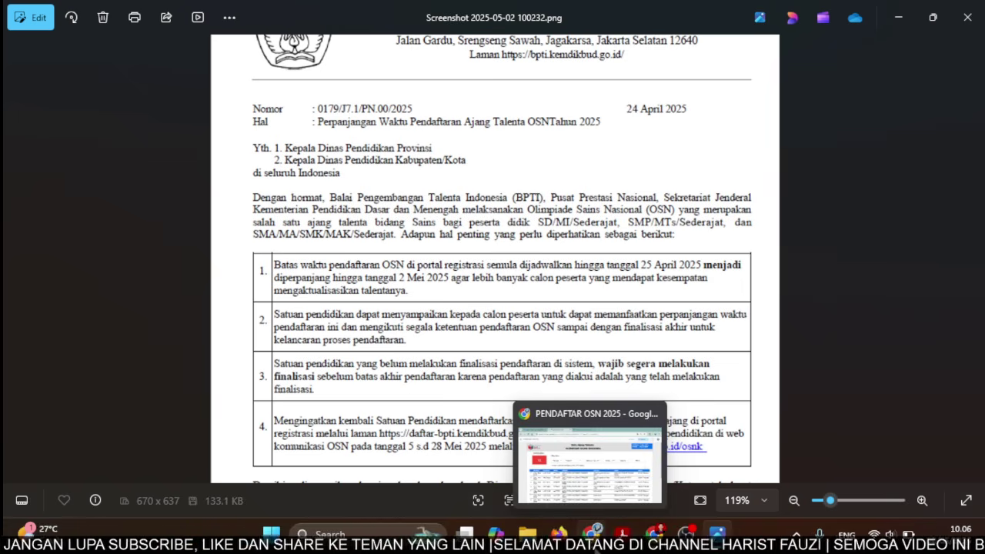
{"action": "left_click", "coordinate": [589, 457]}
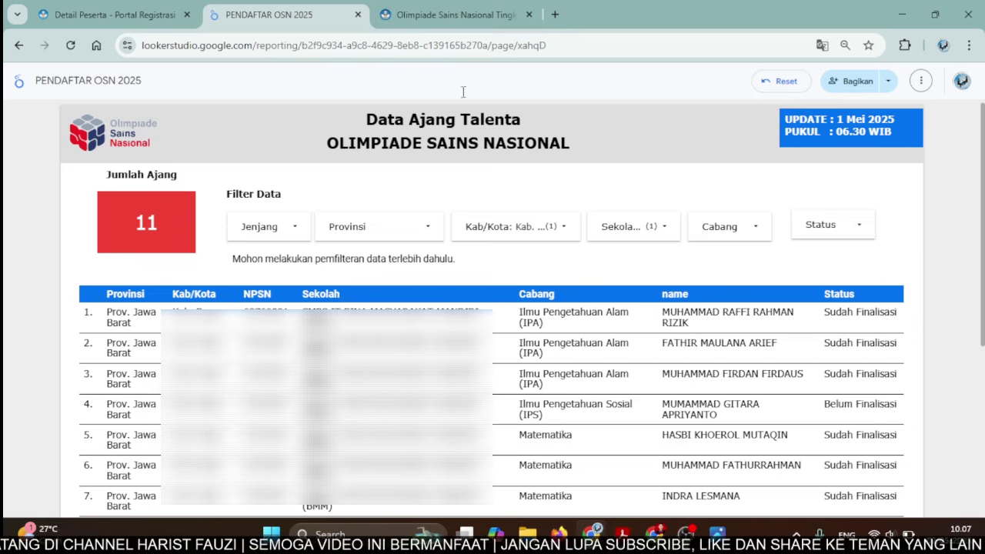
{"action": "left_click", "coordinate": [440, 27]}
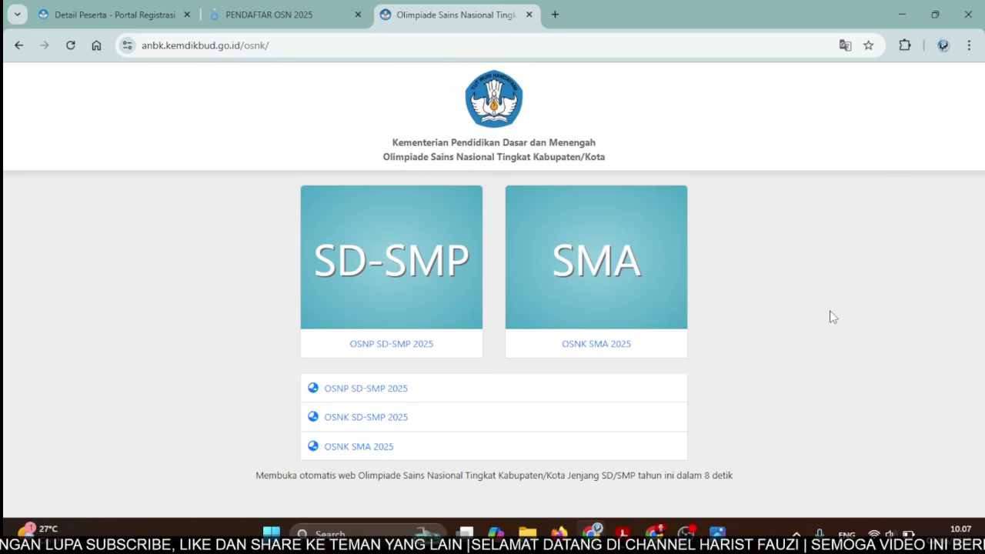
- Review point 4 of the extension letter in Photos about school data entry, and return to the OSN site in Chrome
{"action": "mouse_move", "coordinate": [717, 533]}
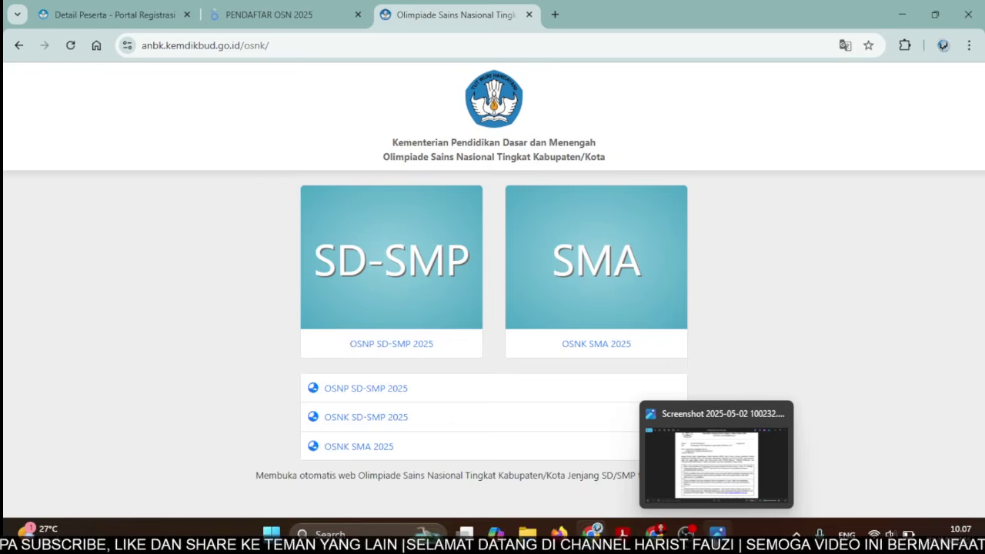
{"action": "left_click", "coordinate": [717, 484]}
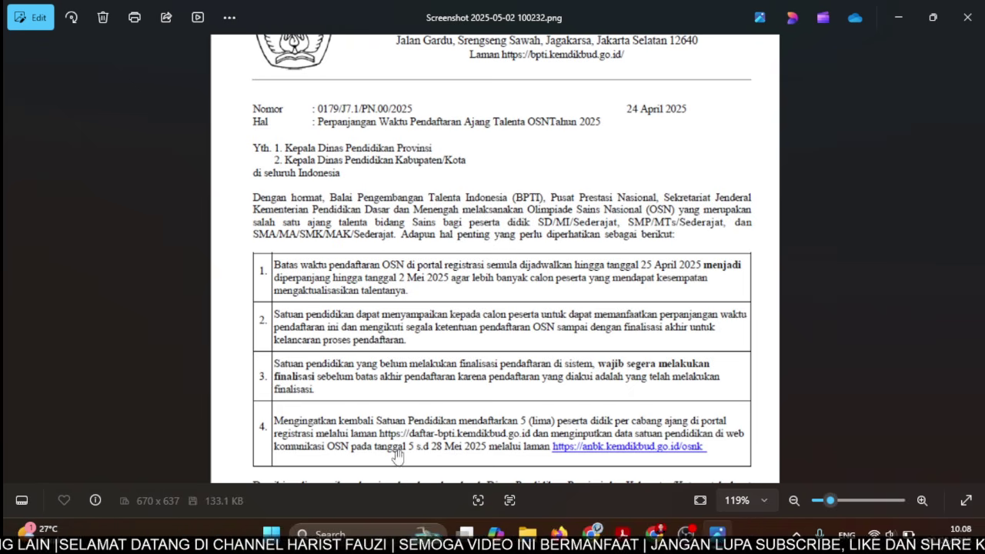
{"action": "mouse_move", "coordinate": [592, 533]}
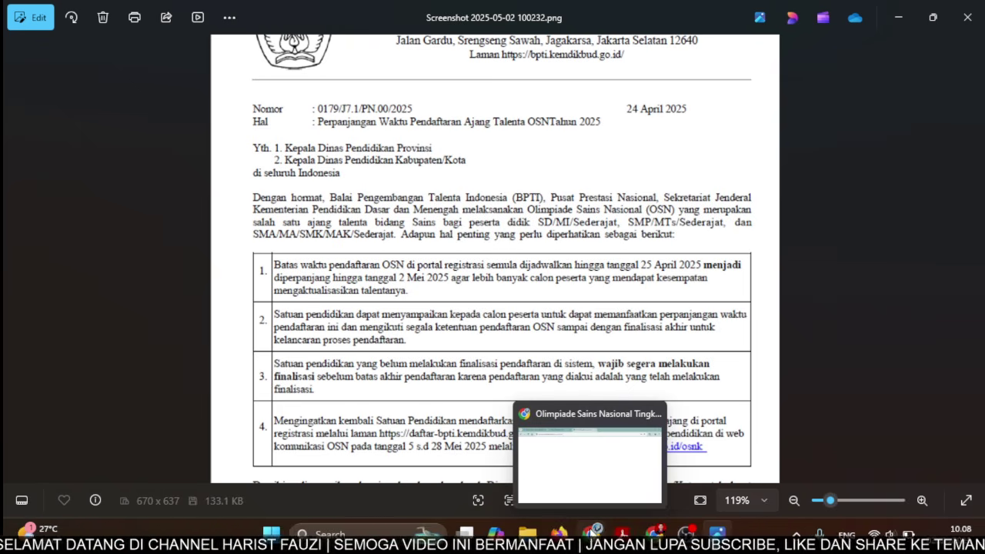
{"action": "left_click", "coordinate": [589, 459]}
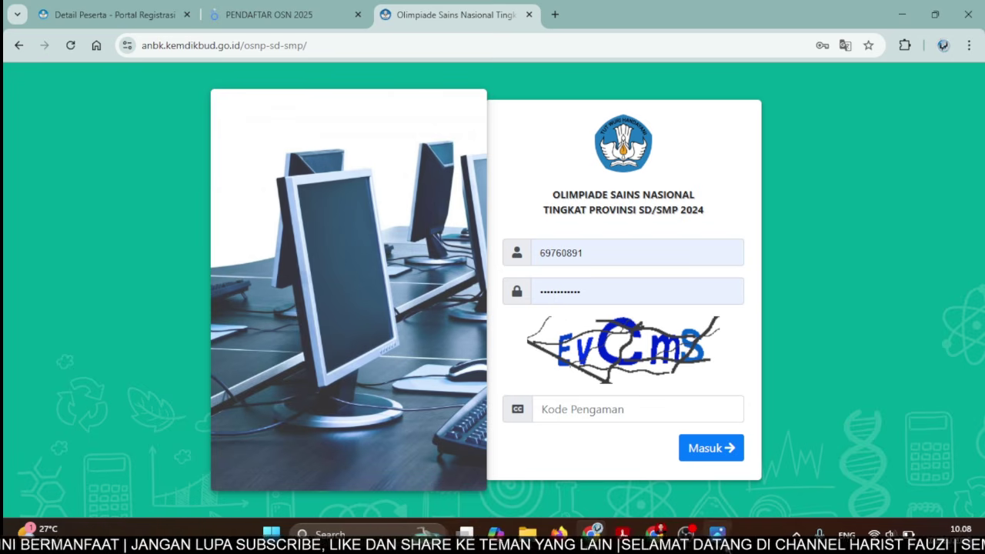
- Browse from the letter through the supporting-data slide to the registration dashboard screenshot in Photos, and return to the login page in Chrome
{"action": "mouse_move", "coordinate": [718, 532]}
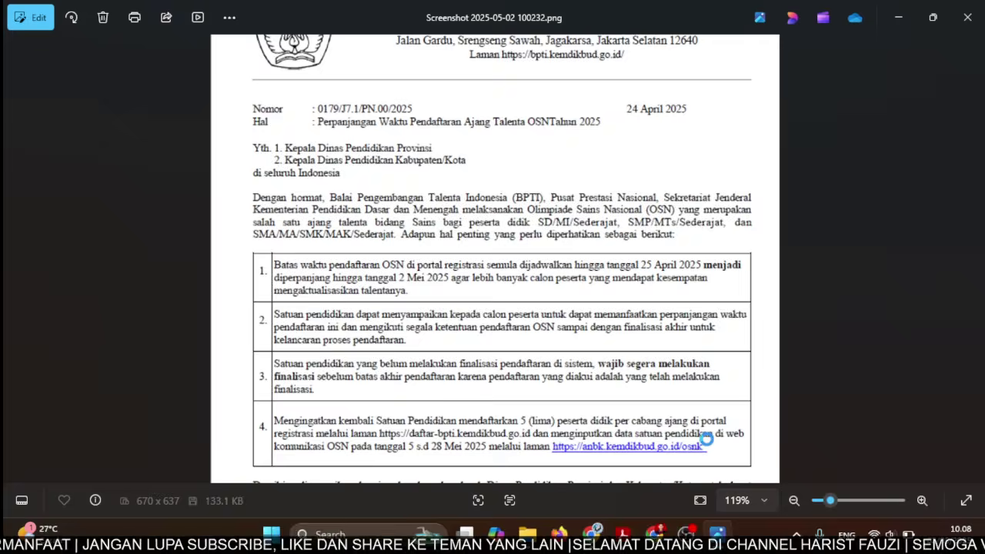
{"action": "left_click", "coordinate": [708, 446]}
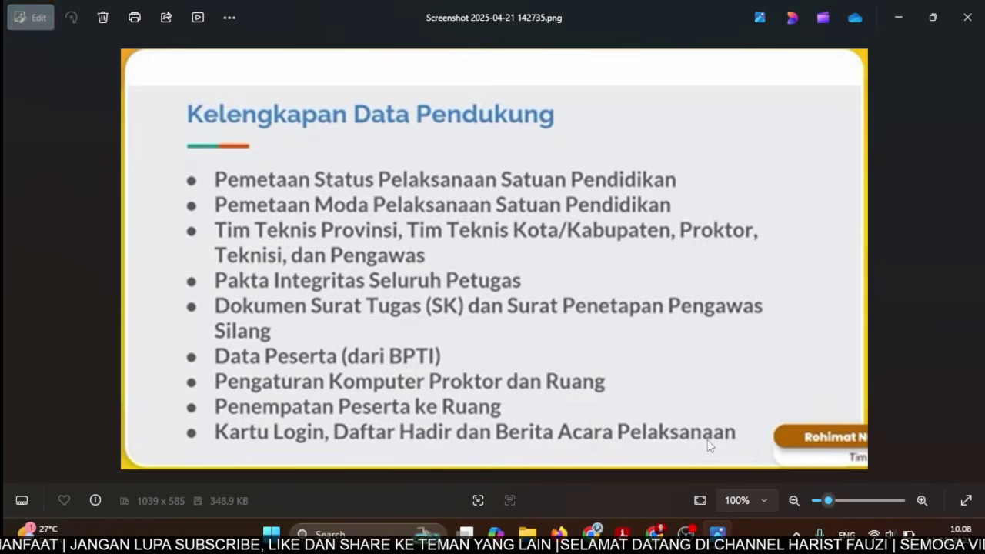
{"action": "key", "text": "Right"}
{"action": "key", "text": "Right"}
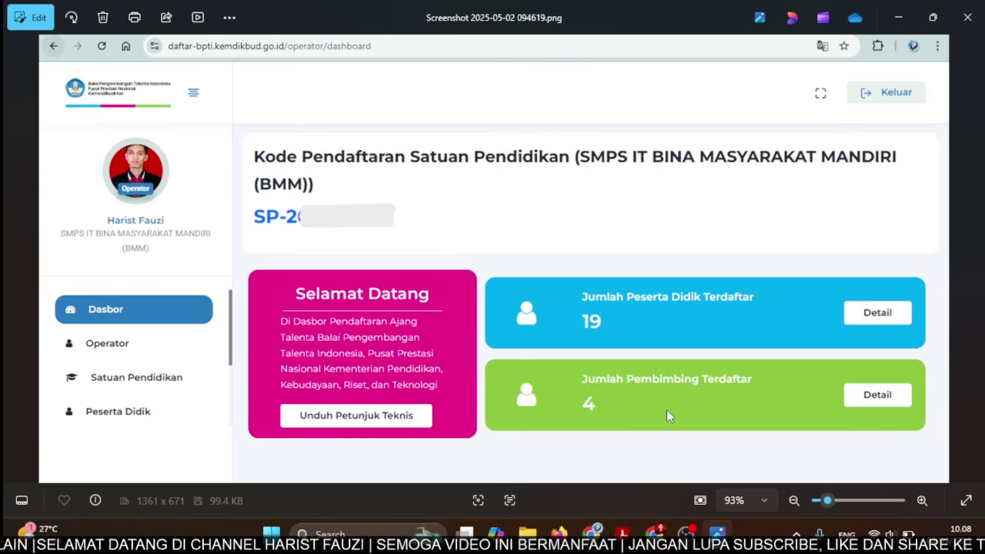
{"action": "left_click", "coordinate": [619, 445]}
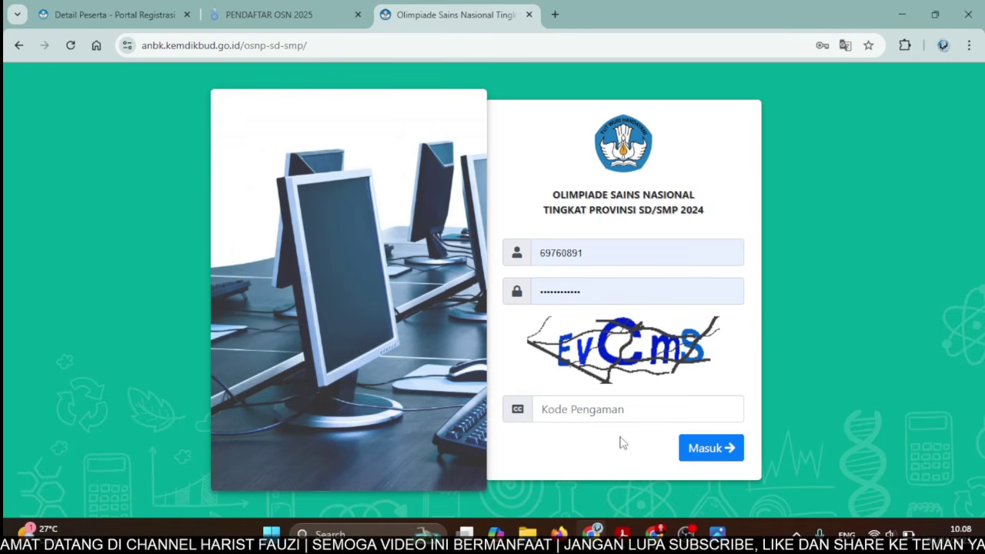
- Try to sign in to the provincial SD/SMP 2024 site after editing the password and entering the security code
{"action": "left_click", "coordinate": [606, 293]}
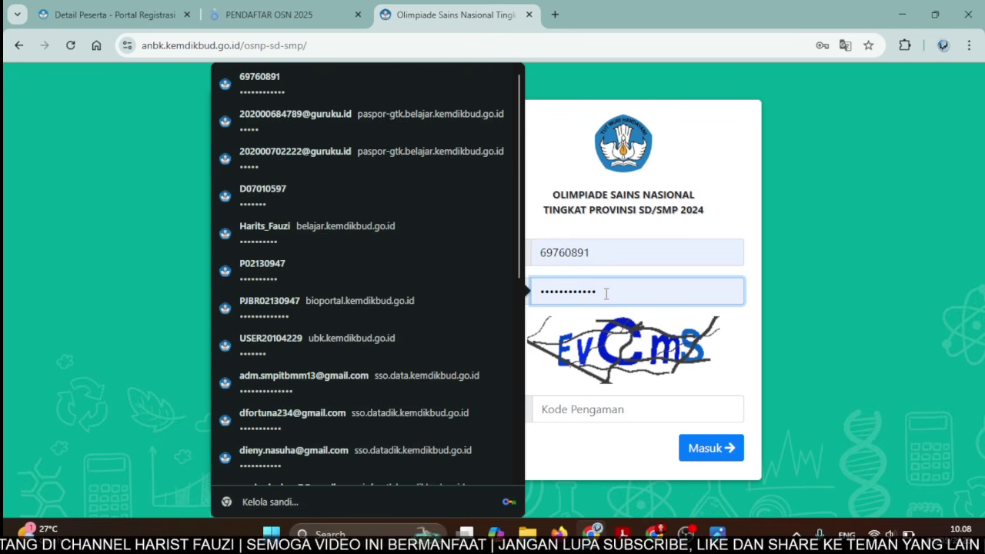
{"action": "key", "text": "BackSpace"}
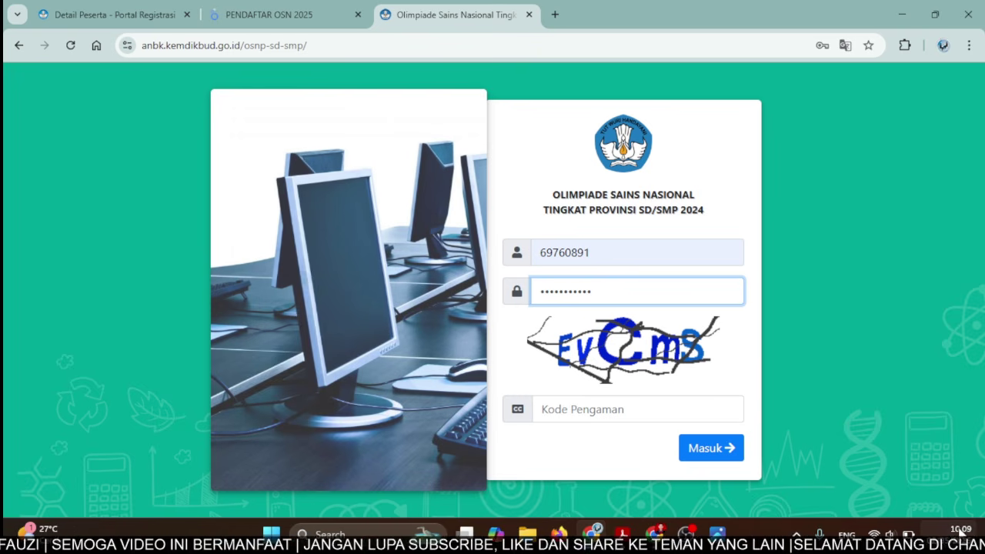
{"action": "left_click", "coordinate": [569, 408]}
{"action": "type", "text": "EVCMS"}
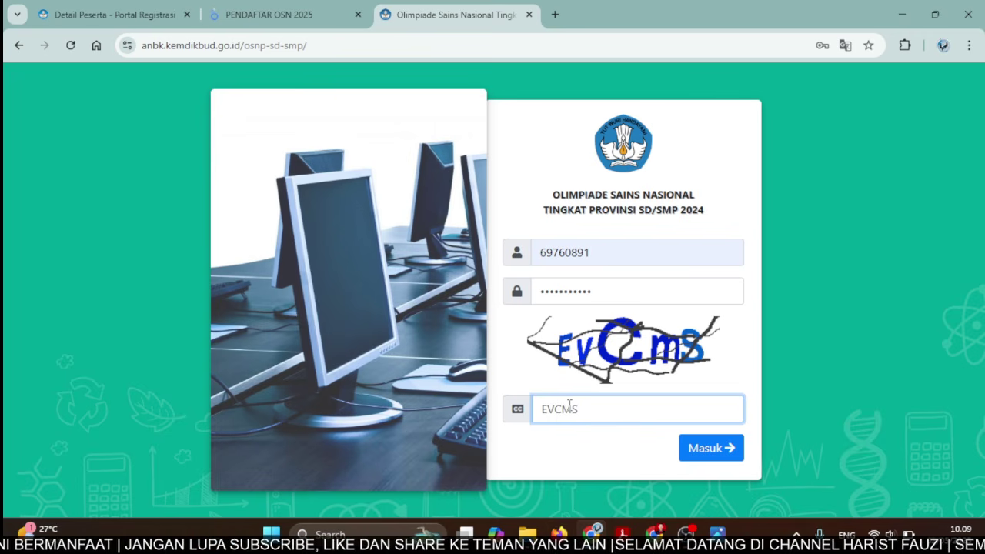
{"action": "key", "text": "Return"}
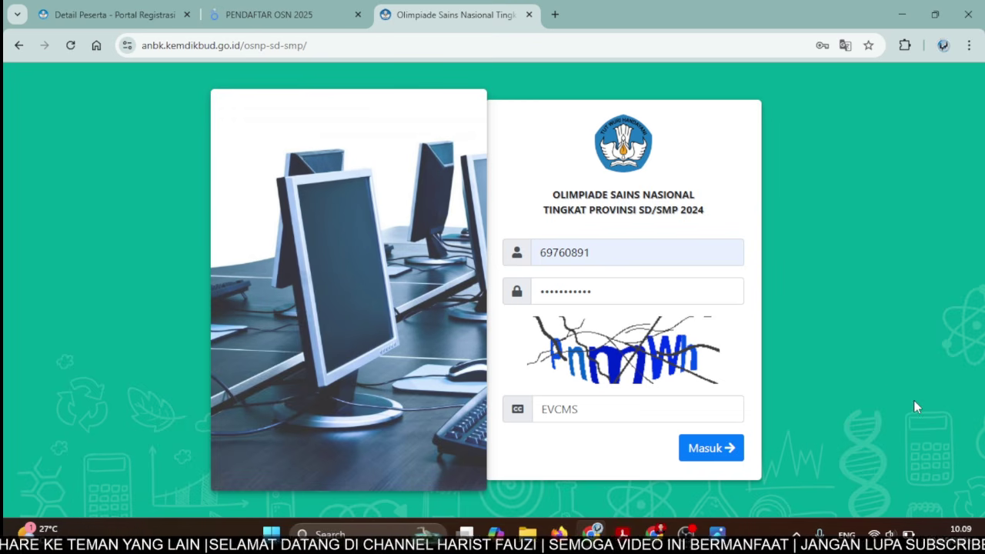
- Retry the provincial site sign-in by replacing the Kode Pengaman entry with the new security code
{"action": "left_click", "coordinate": [582, 404]}
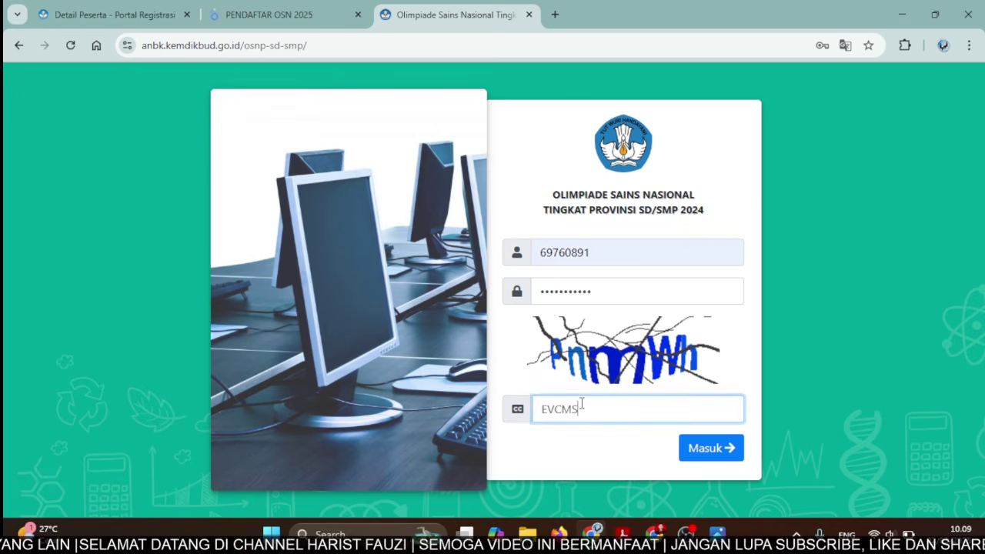
{"action": "key", "text": "BackSpace"}
{"action": "key", "text": "BackSpace"}
{"action": "key", "text": "BackSpace"}
{"action": "key", "text": "BackSpace"}
{"action": "type", "text": "PNMWH"}
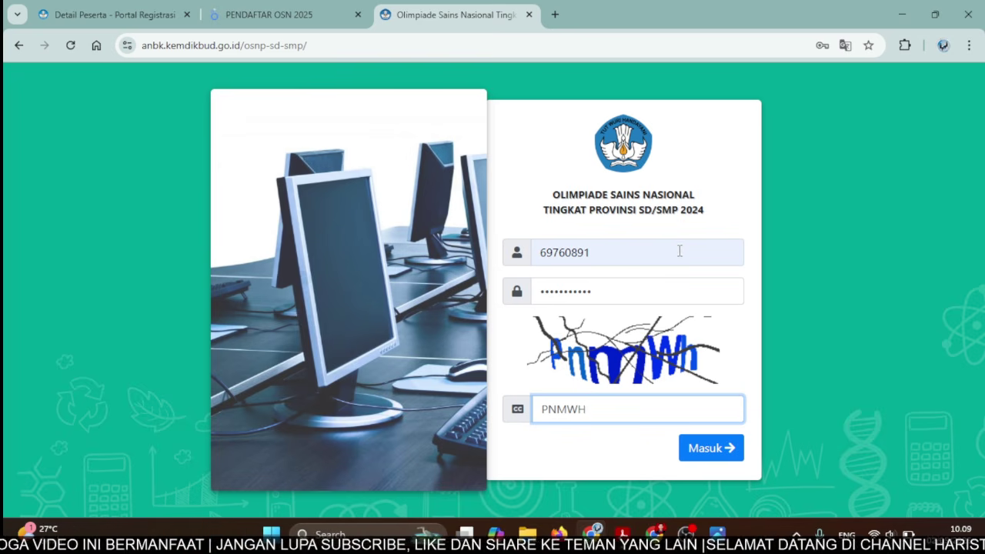
{"action": "left_click", "coordinate": [707, 454]}
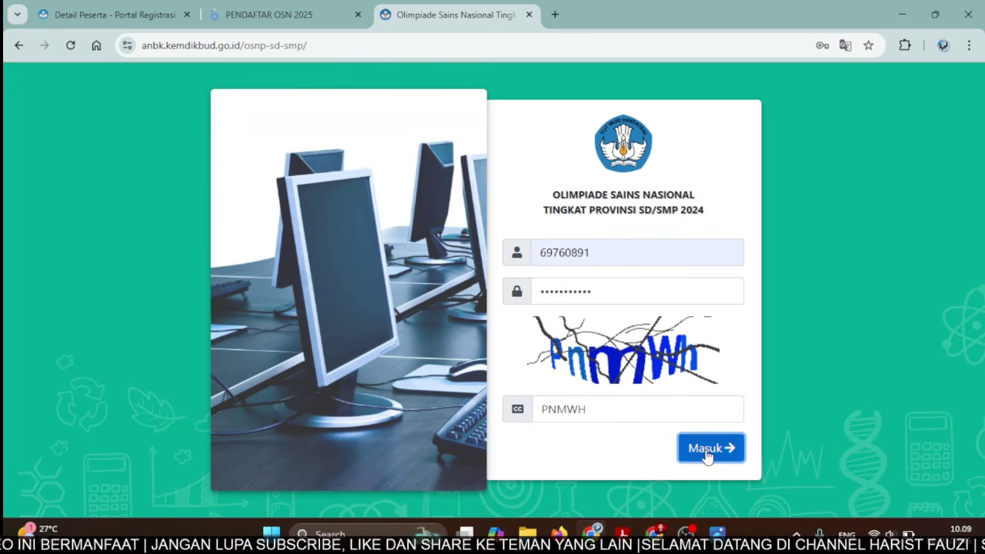
{"action": "left_click", "coordinate": [642, 289]}
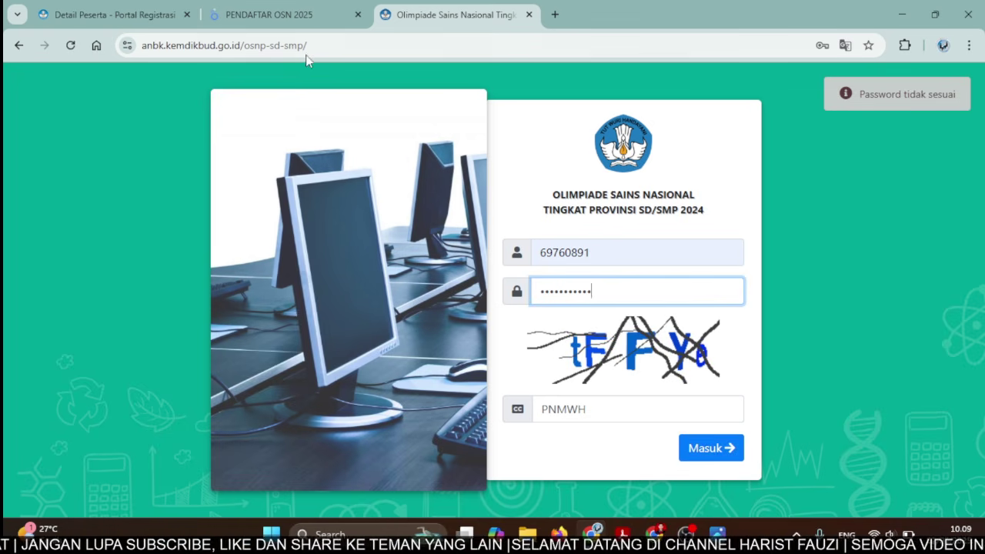
- Try to open the district-level site by changing the address to anbk.kemdikbud.go.id/osnK-sd-smp/
{"action": "left_click", "coordinate": [265, 48]}
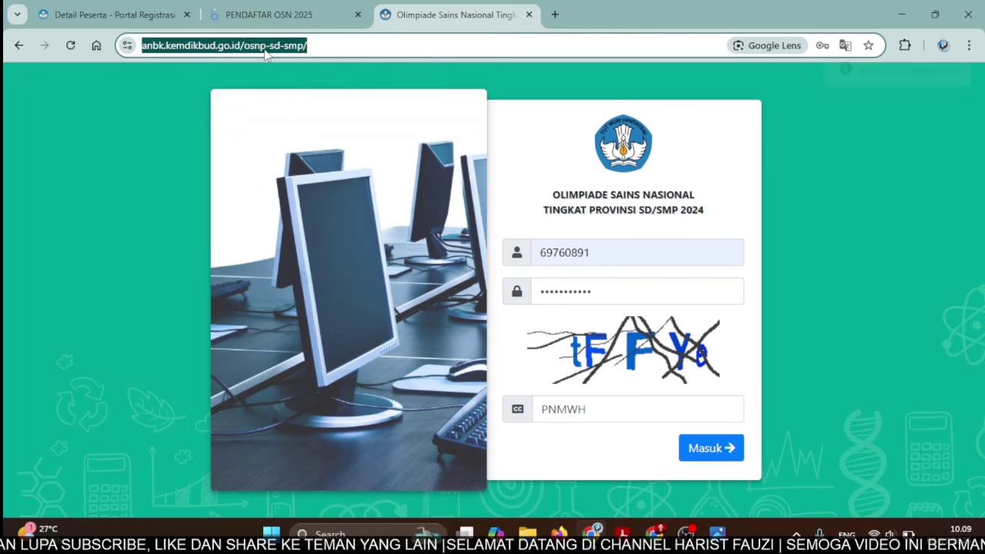
{"action": "left_click", "coordinate": [266, 48]}
{"action": "key", "text": "BackSpace"}
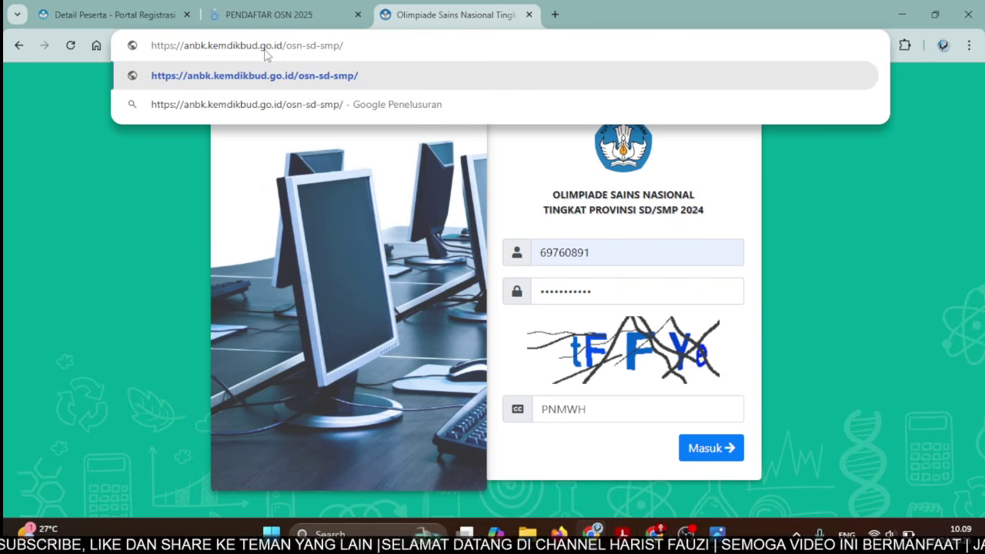
{"action": "key", "text": "Return"}
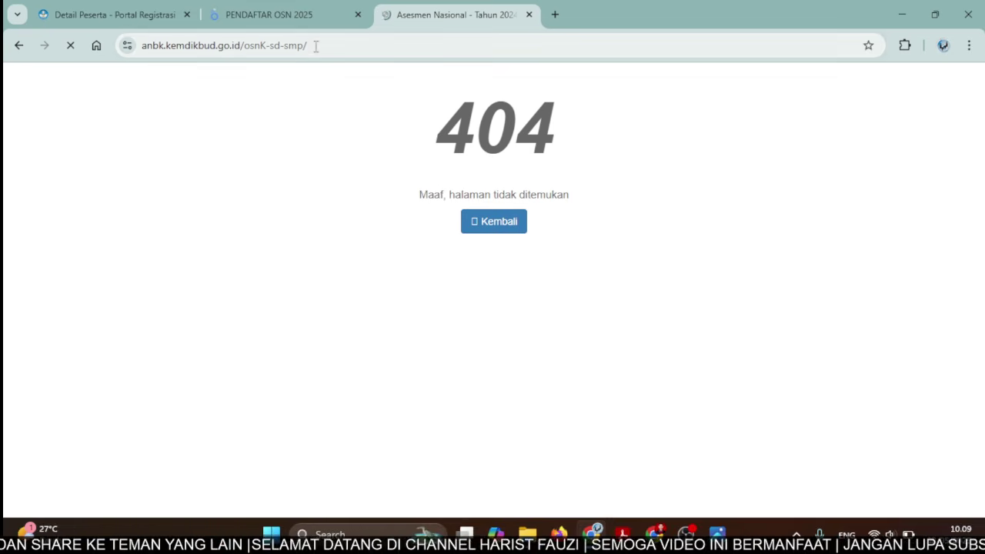
- Correct the page address to anbk.kemdikbud.go.id/osnk and load the OSN level selection page
{"action": "left_click", "coordinate": [315, 46]}
{"action": "left_click", "coordinate": [315, 47]}
{"action": "key", "text": "Delete"}
{"action": "key", "text": "Delete"}
{"action": "key", "text": "Delete"}
{"action": "key", "text": "Delete"}
{"action": "key", "text": "Delete"}
{"action": "key", "text": "Delete"}
{"action": "key", "text": "Delete"}
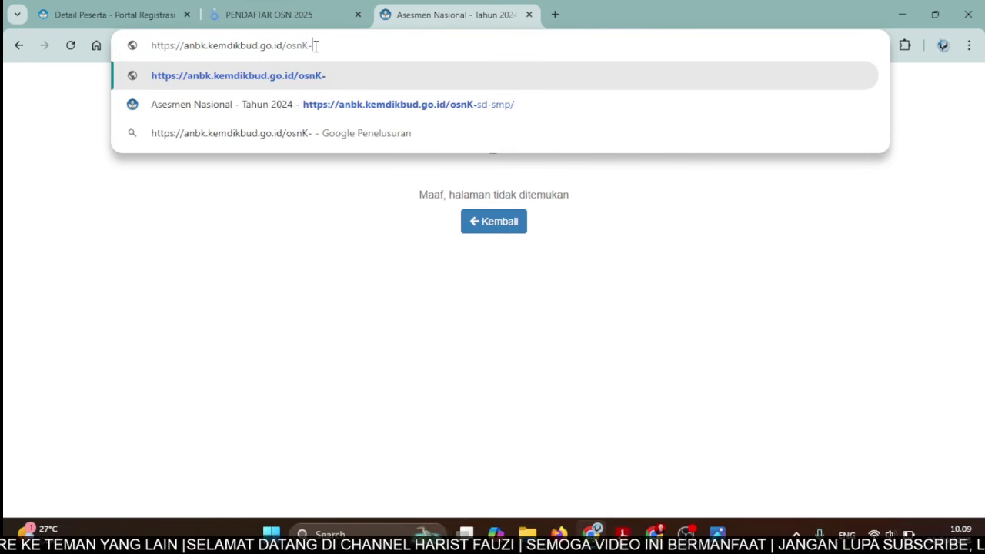
{"action": "key", "text": "BackSpace"}
{"action": "key", "text": "BackSpace"}
{"action": "type", "text": "k"}
{"action": "key", "text": "Return"}
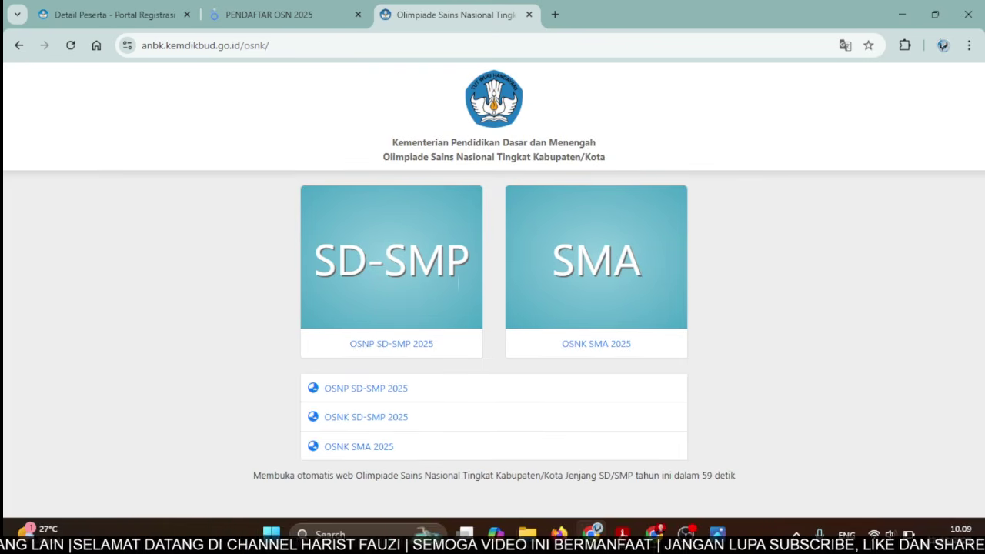
- Open the OSNK SD-SMP 2025 site and sign in with the saved account and the displayed security code
{"action": "left_click", "coordinate": [391, 417]}
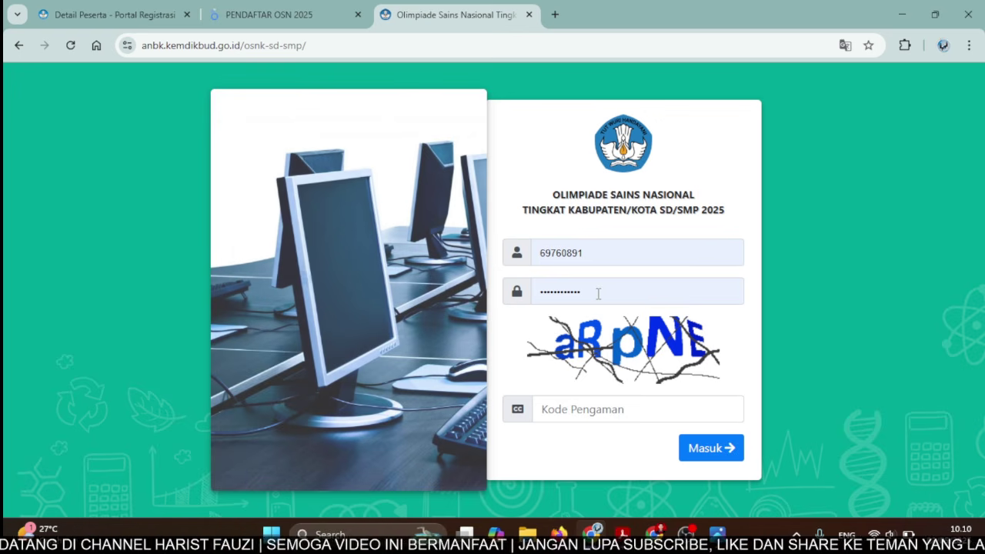
{"action": "left_click", "coordinate": [591, 409]}
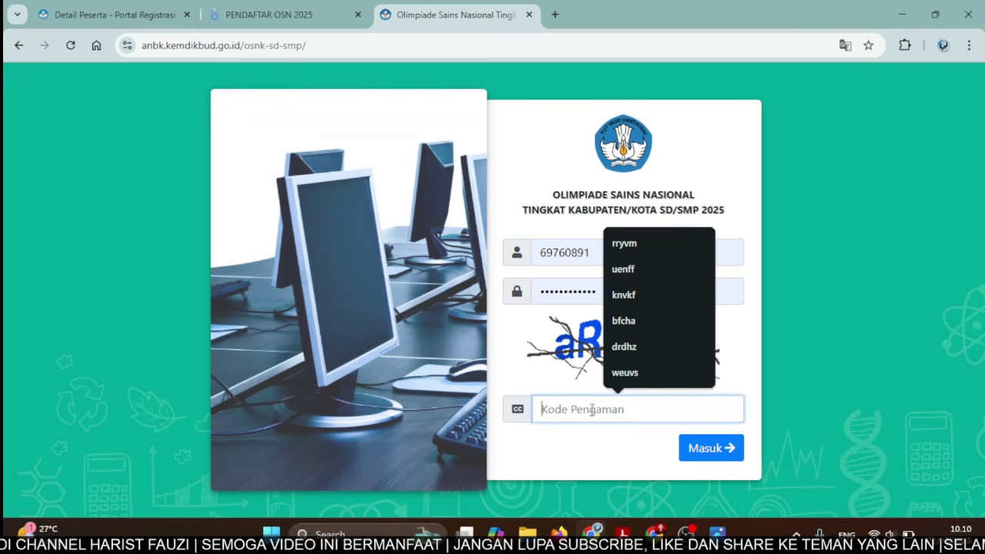
{"action": "type", "text": "arpne"}
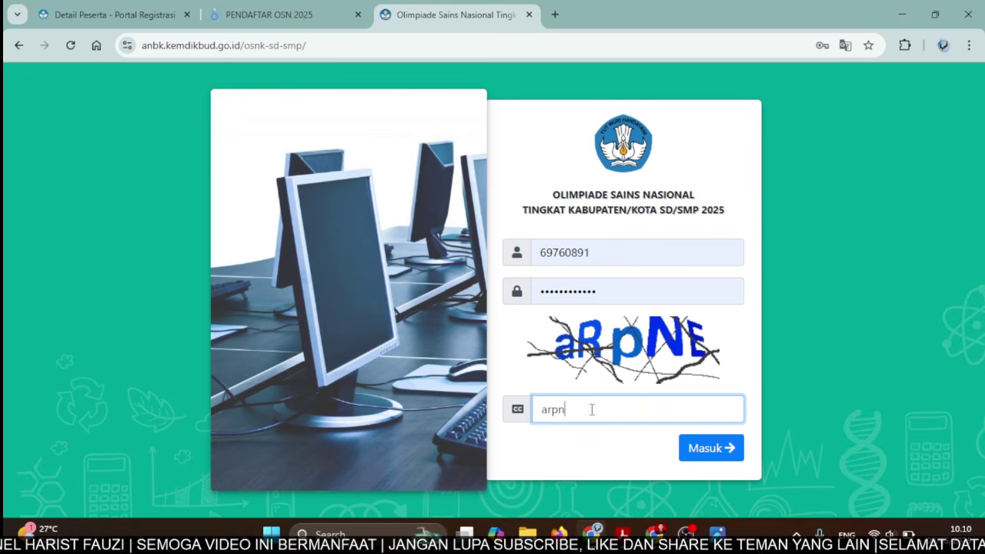
{"action": "key", "text": "Return"}
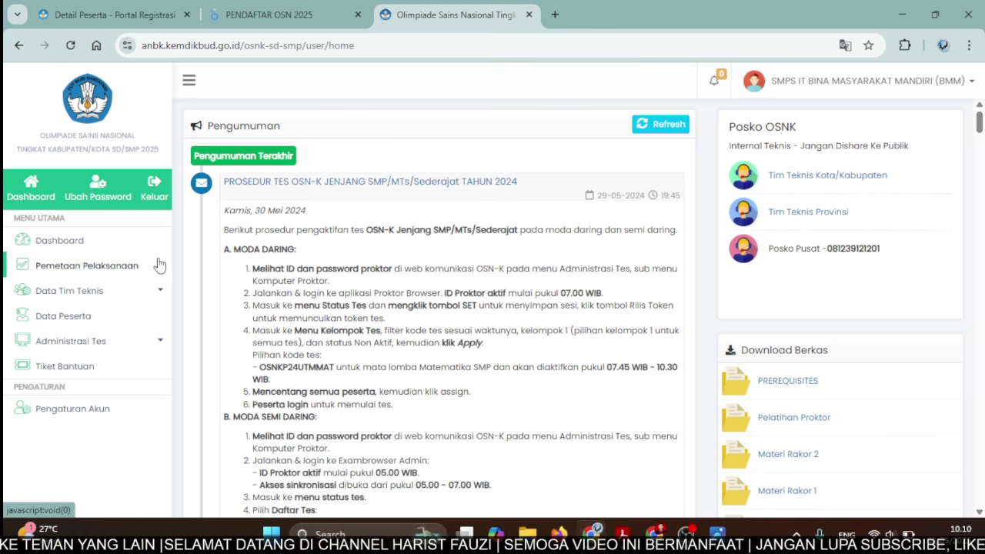
- Expand Pemetaan Pelaksanaan, switch to the Photos viewer, and browse to the image listing Kelengkapan Data Pendukung
{"action": "left_click", "coordinate": [98, 274]}
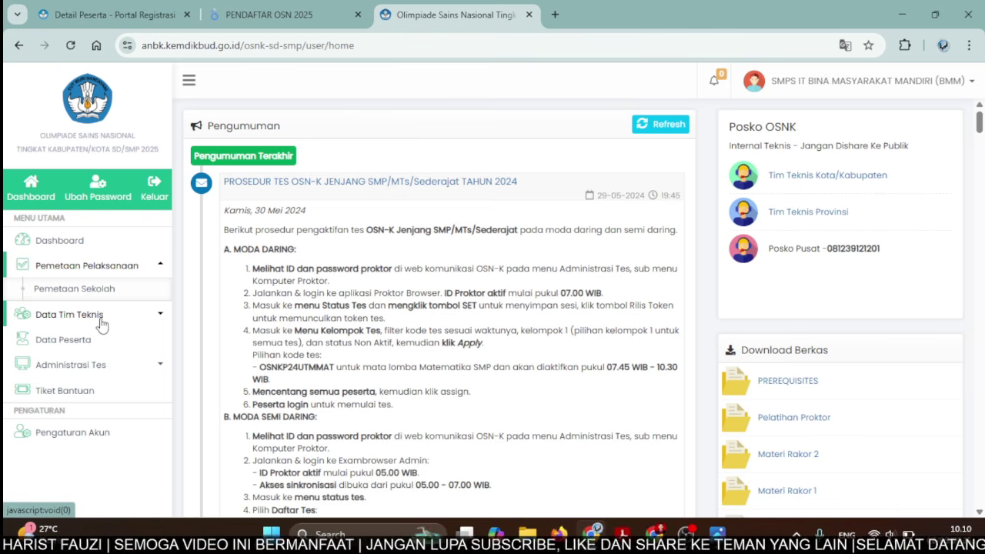
{"action": "mouse_move", "coordinate": [685, 532]}
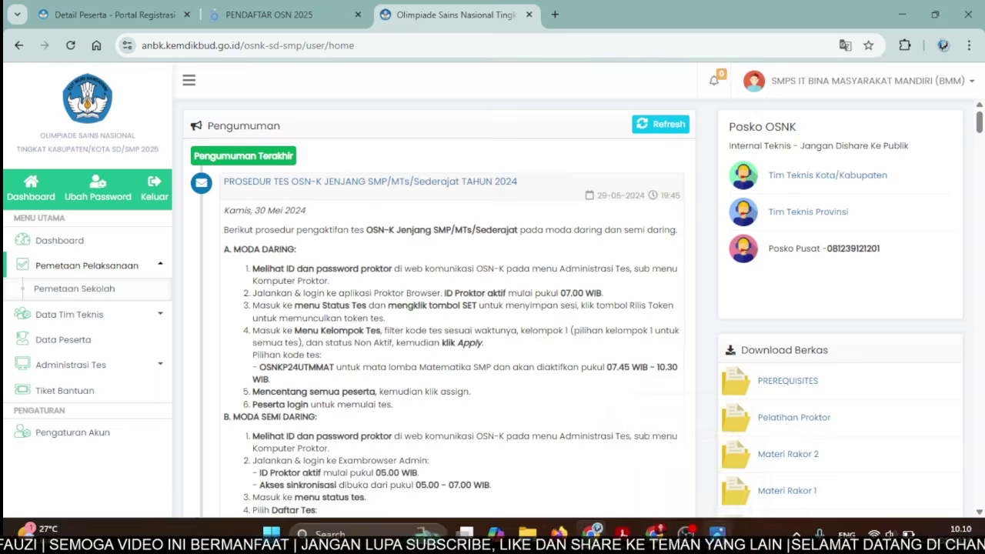
{"action": "left_click", "coordinate": [712, 432]}
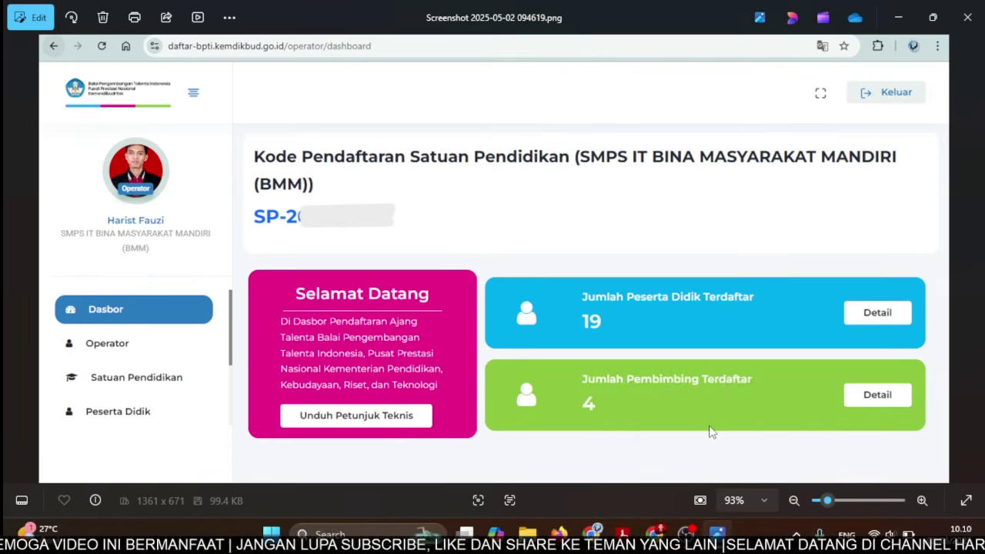
{"action": "key", "text": "Right"}
{"action": "key", "text": "Right"}
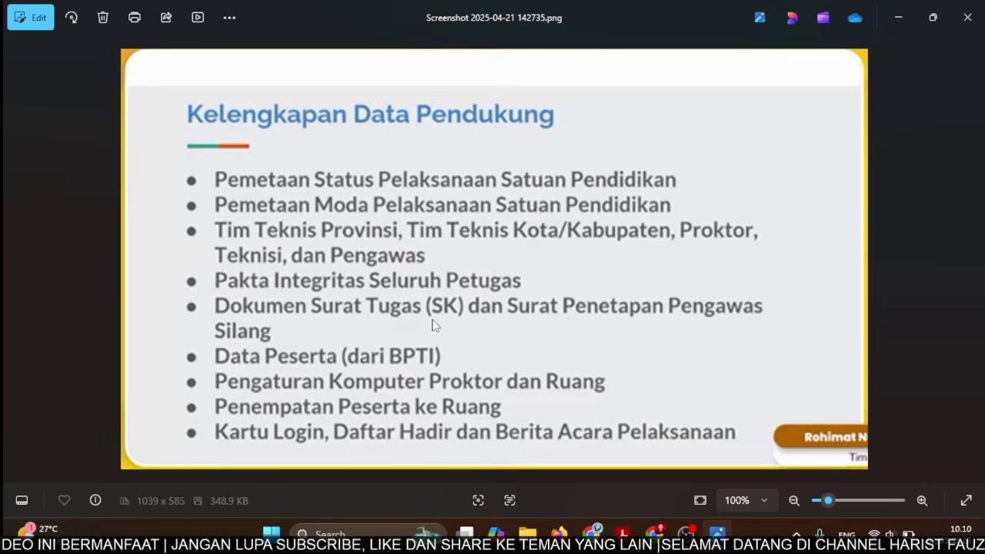
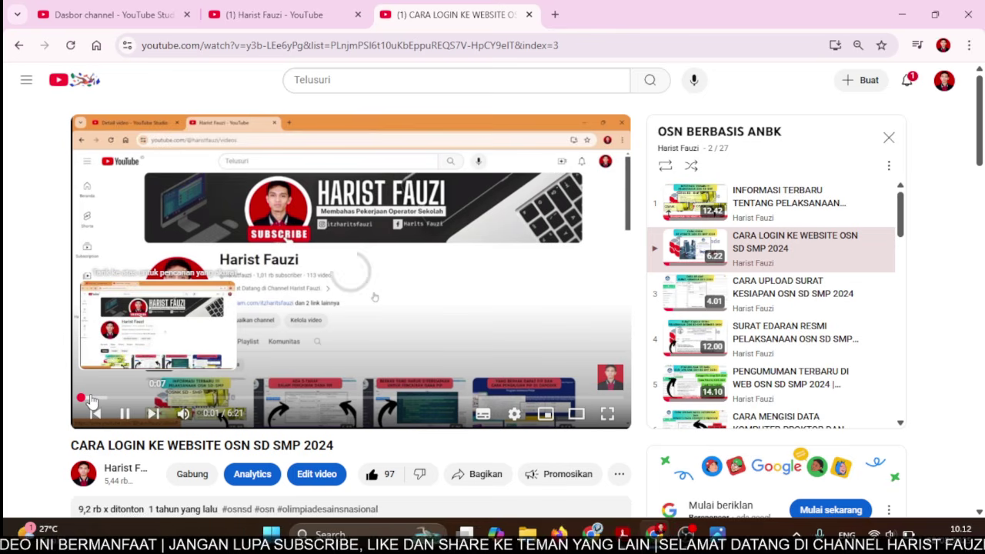
- Pause the CARA LOGIN KE WEBSITE OSN SD SMP 2024 video and switch to the Pengenalan Web Komunikasi PDF in Acrobat
{"action": "left_click", "coordinate": [129, 414]}
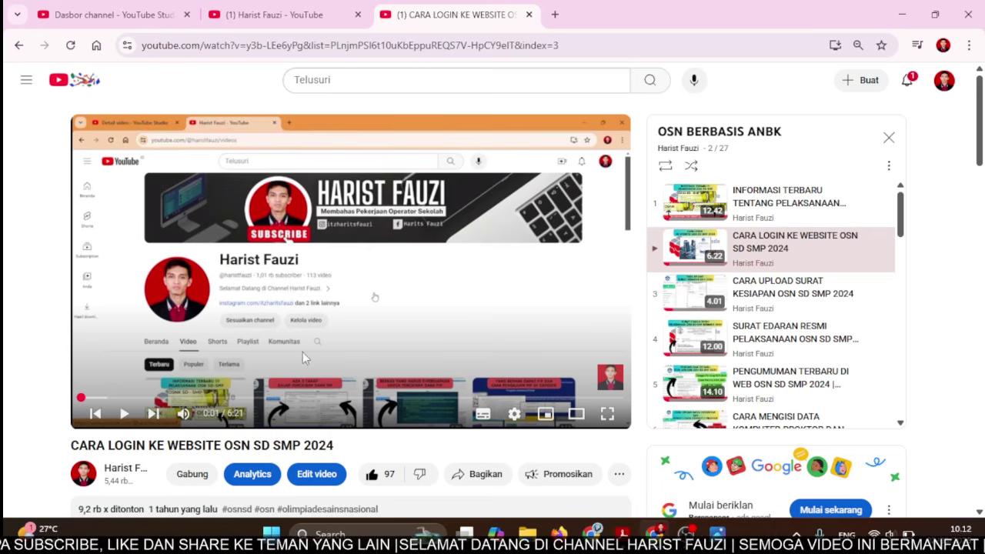
{"action": "mouse_move", "coordinate": [621, 530]}
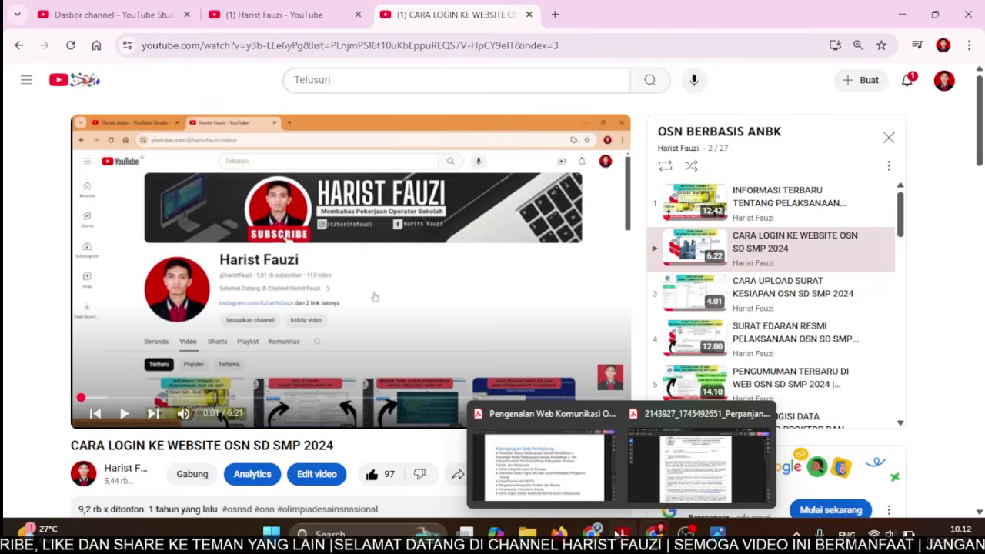
{"action": "mouse_move", "coordinate": [569, 477]}
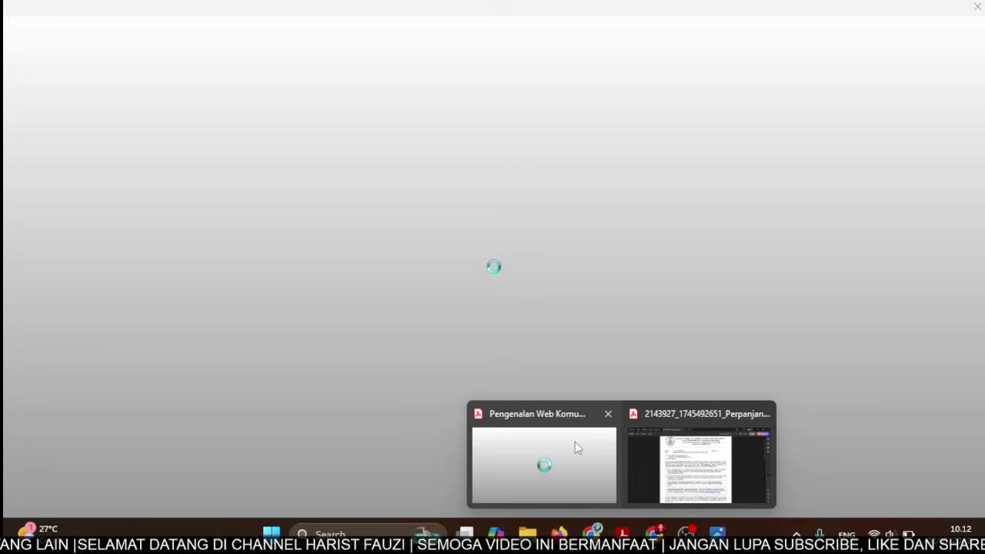
{"action": "left_click", "coordinate": [575, 445]}
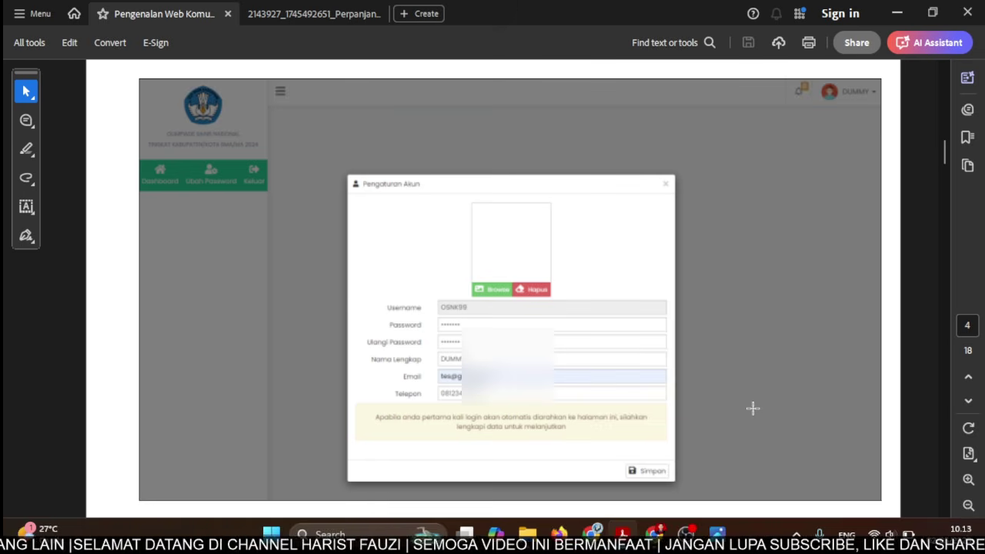
- Compare the OSNK site's announcement dashboard in Chrome with the dashboard illustration on page 5 of the Acrobat PDF
{"action": "left_click", "coordinate": [591, 533]}
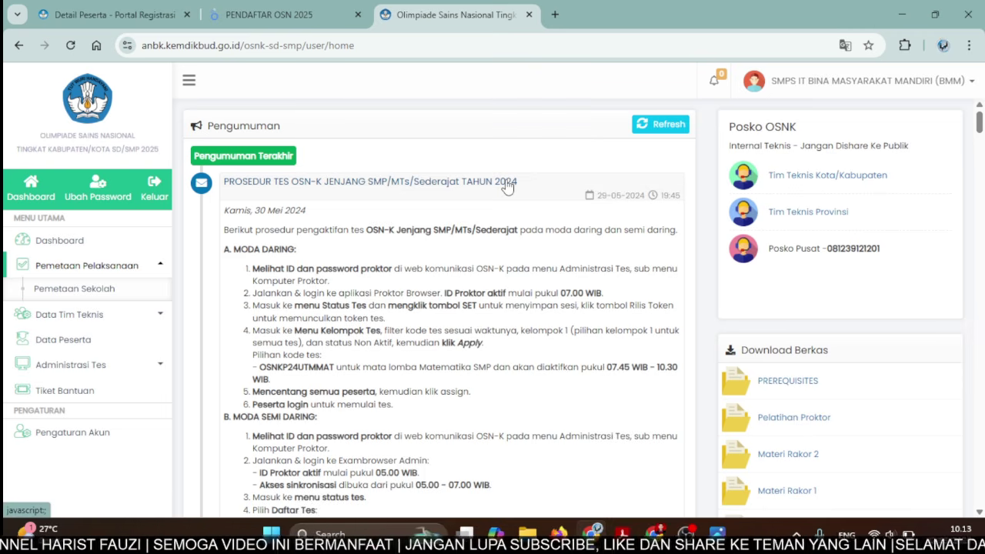
{"action": "key", "text": "alt+Tab"}
{"action": "scroll", "coordinate": [527, 252], "scroll_direction": "down", "scroll_amount": 3}
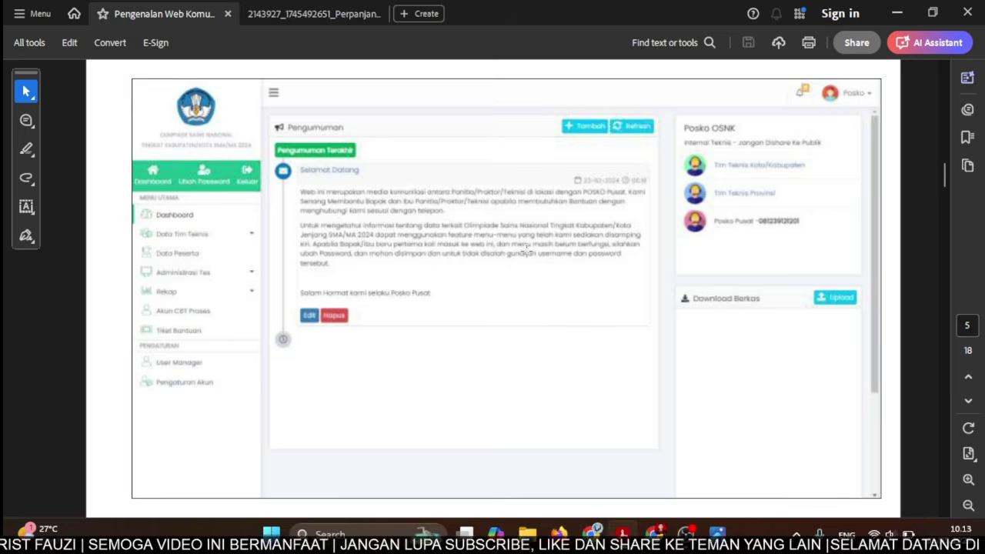
{"action": "scroll", "coordinate": [526, 253], "scroll_direction": "down", "scroll_amount": 5}
{"action": "scroll", "coordinate": [527, 248], "scroll_direction": "up", "scroll_amount": 3}
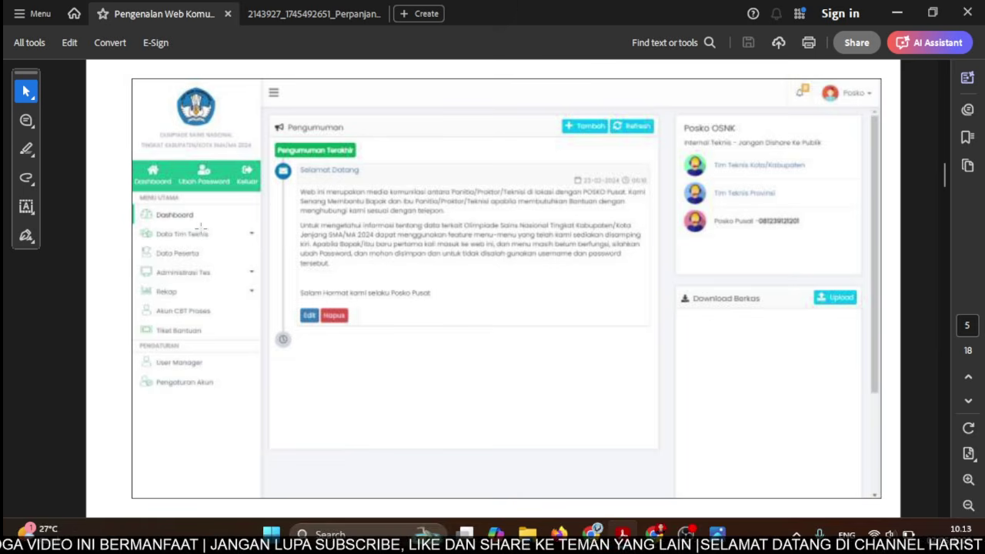
- Switch back to the OSNK SD-SMP 2025 site in Chrome and open the Pemetaan Sekolah page
{"action": "mouse_move", "coordinate": [595, 532]}
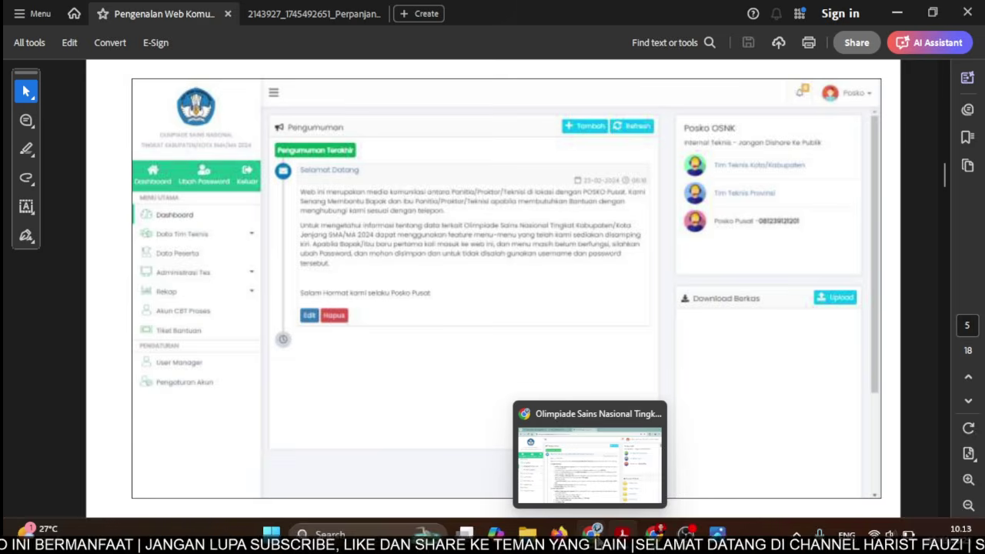
{"action": "left_click", "coordinate": [591, 477]}
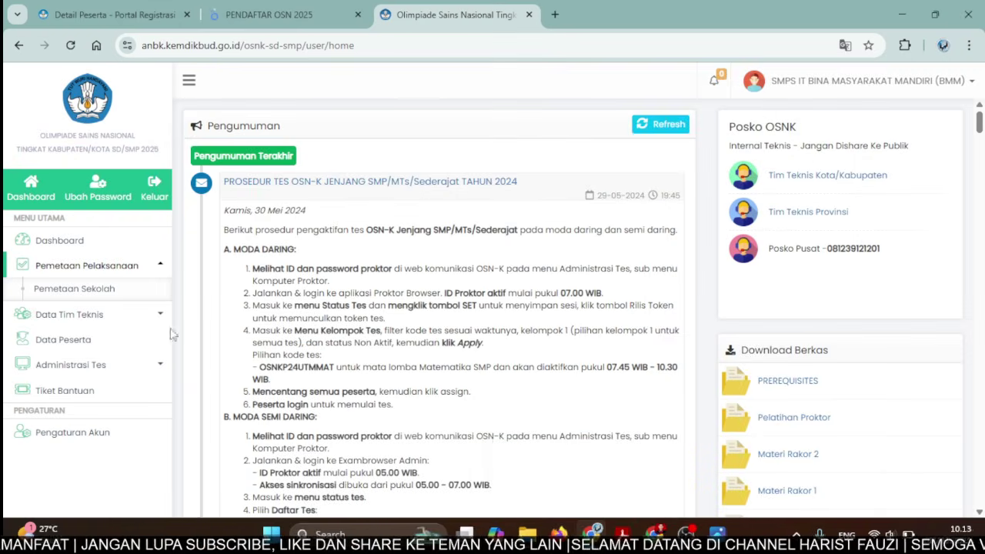
{"action": "left_click", "coordinate": [66, 243]}
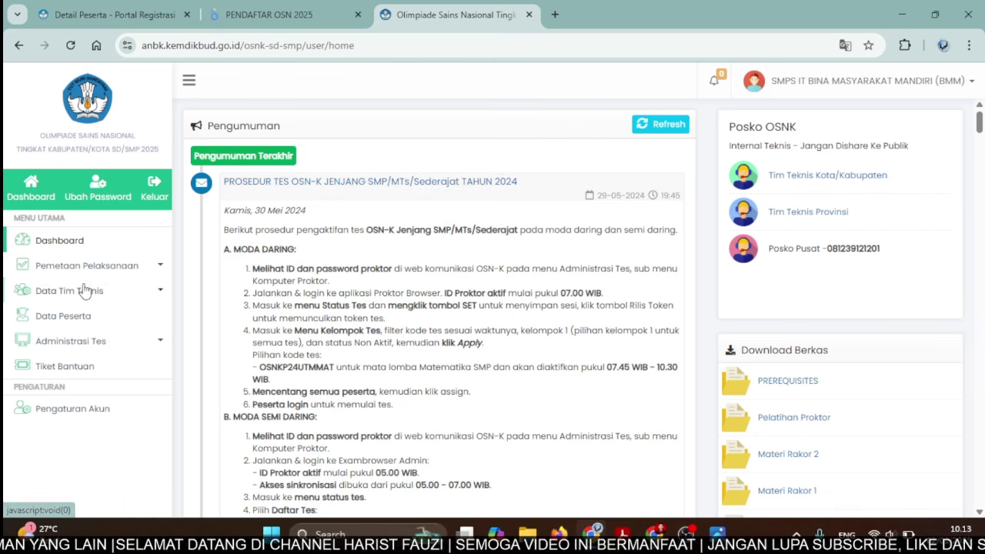
{"action": "left_click", "coordinate": [103, 269]}
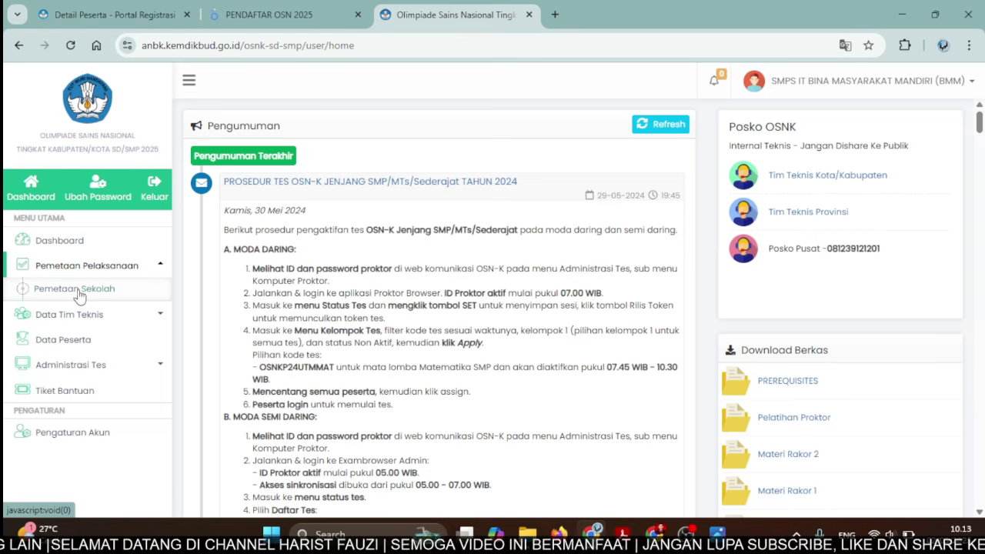
{"action": "left_click", "coordinate": [77, 293]}
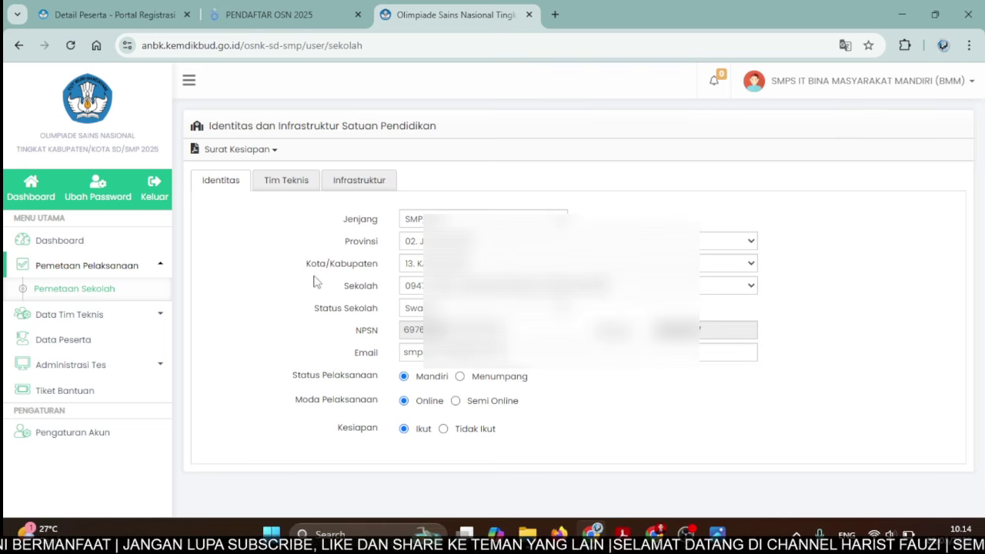
- Review the school's Tim Teknis contacts and its Infrastruktur entries for computers, electricity and internet
{"action": "left_click", "coordinate": [287, 182]}
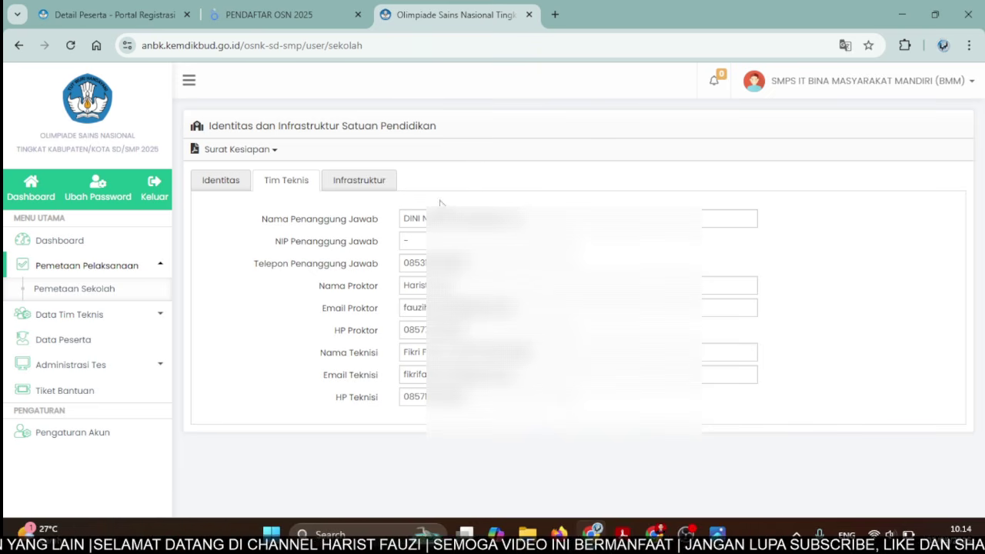
{"action": "left_click", "coordinate": [369, 181]}
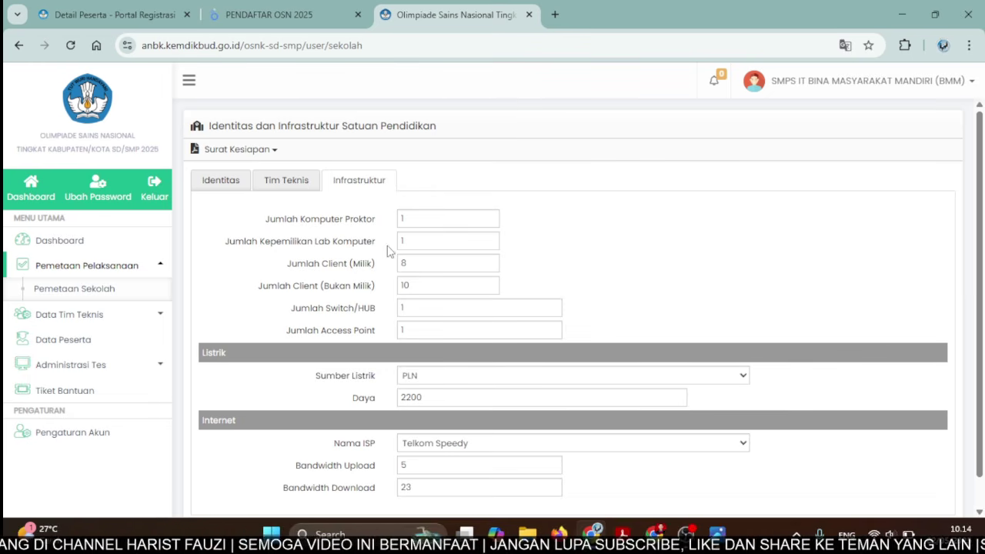
{"action": "scroll", "coordinate": [384, 292], "scroll_direction": "down", "scroll_amount": 1}
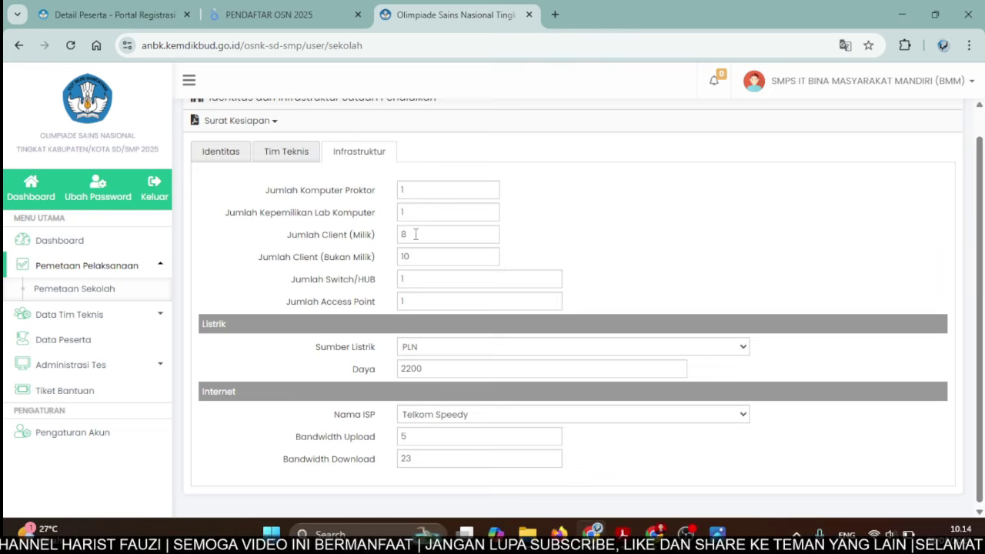
{"action": "scroll", "coordinate": [415, 232], "scroll_direction": "up", "scroll_amount": 1}
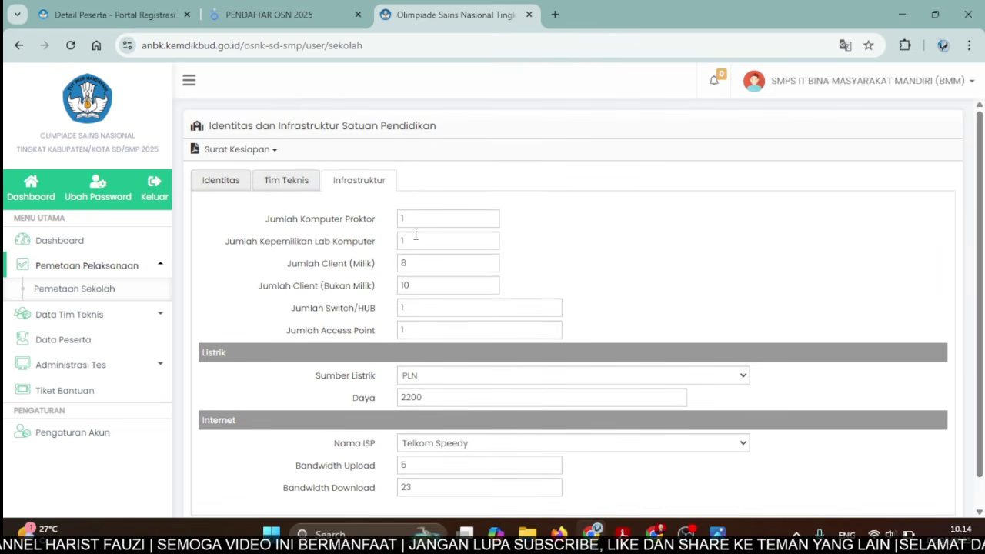
- View the Tim Teknis Sekolah staff list and the Pakta Integritas records under Data Tim Teknis
{"action": "left_click", "coordinate": [87, 315]}
{"action": "left_click", "coordinate": [88, 315]}
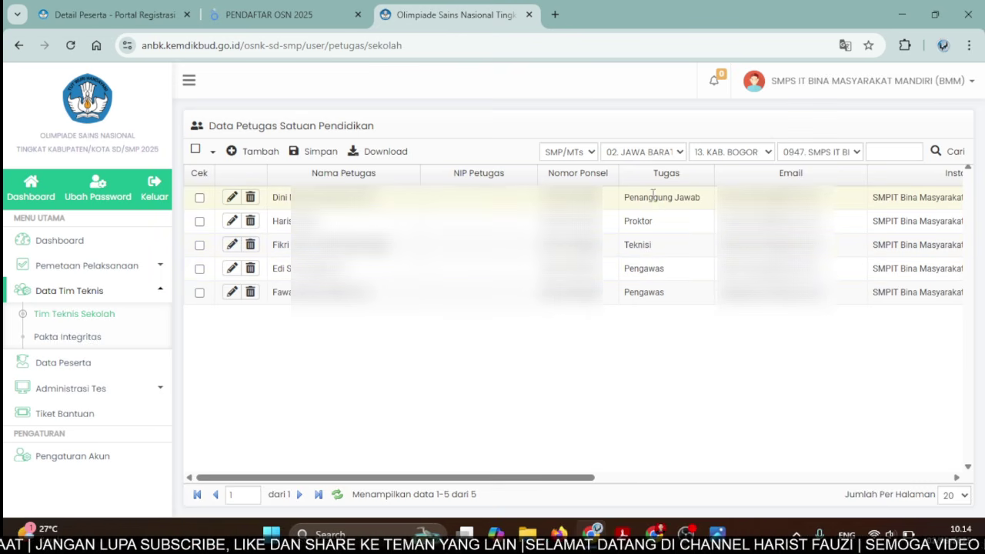
{"action": "left_click", "coordinate": [103, 339]}
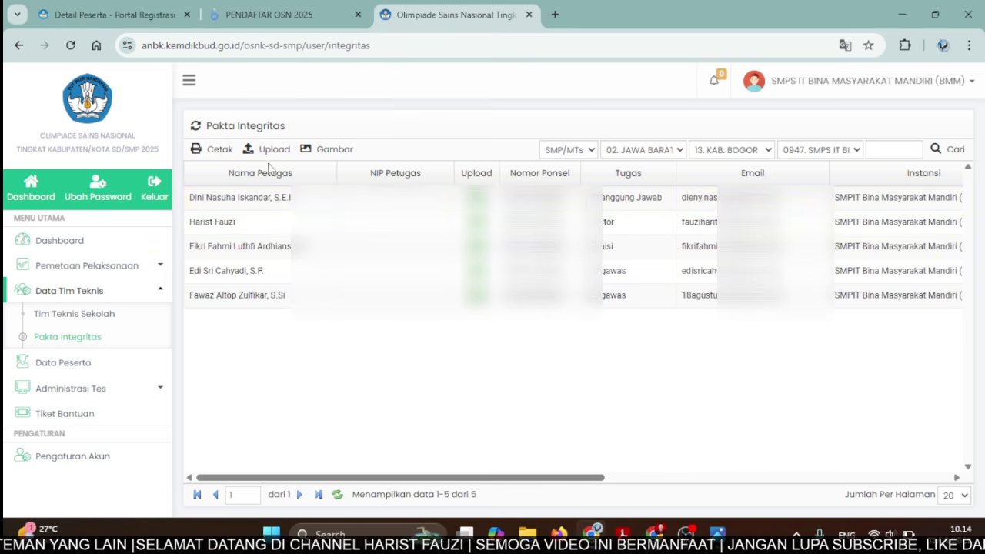
- Return to the Pemetaan Sekolah page and show the available Surat Kesiapan actions
{"action": "left_click", "coordinate": [89, 266]}
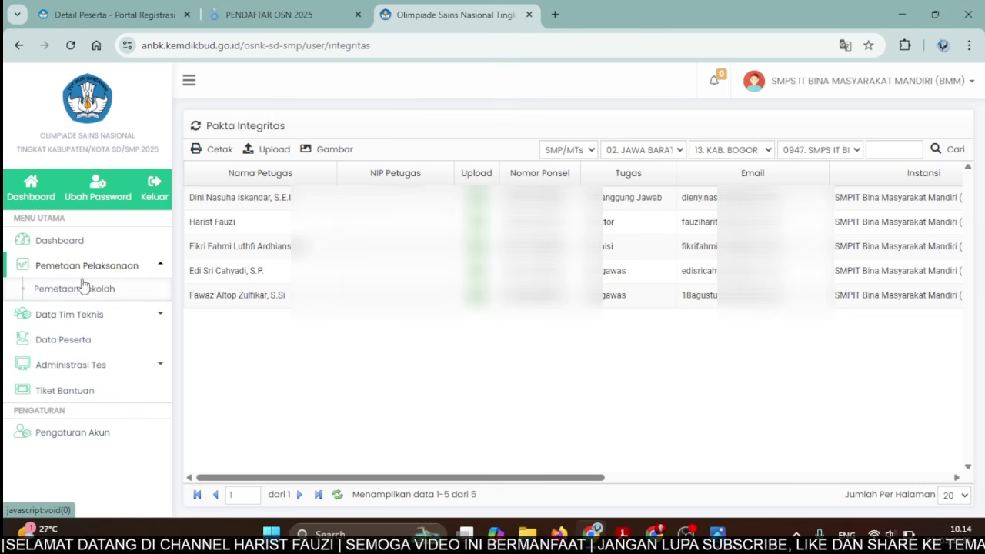
{"action": "left_click", "coordinate": [83, 285]}
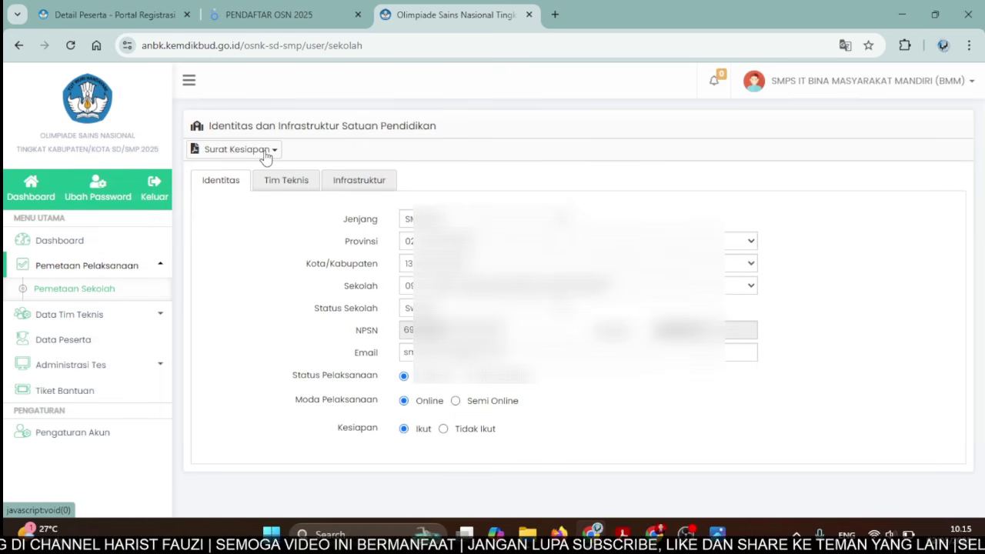
{"action": "left_click", "coordinate": [271, 152]}
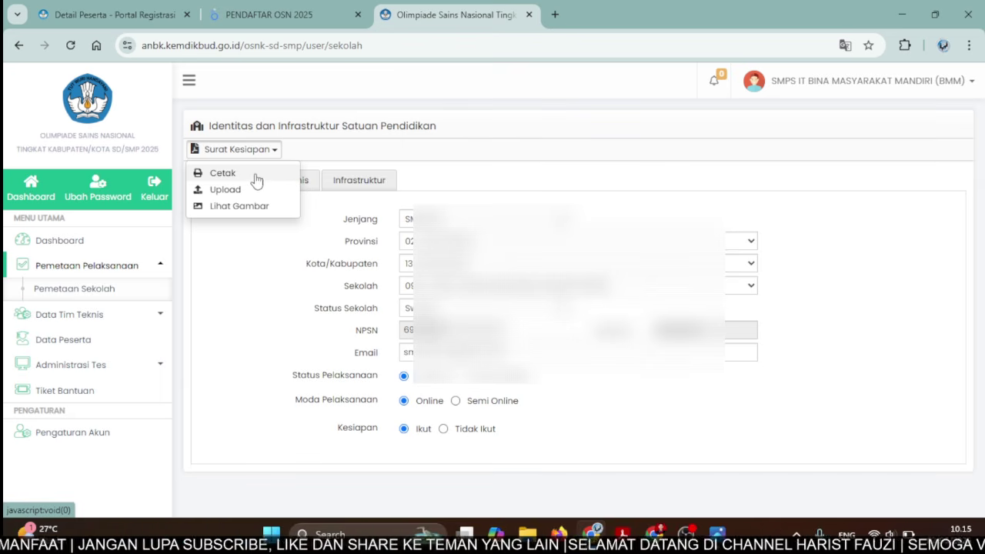
{"action": "left_click", "coordinate": [357, 154]}
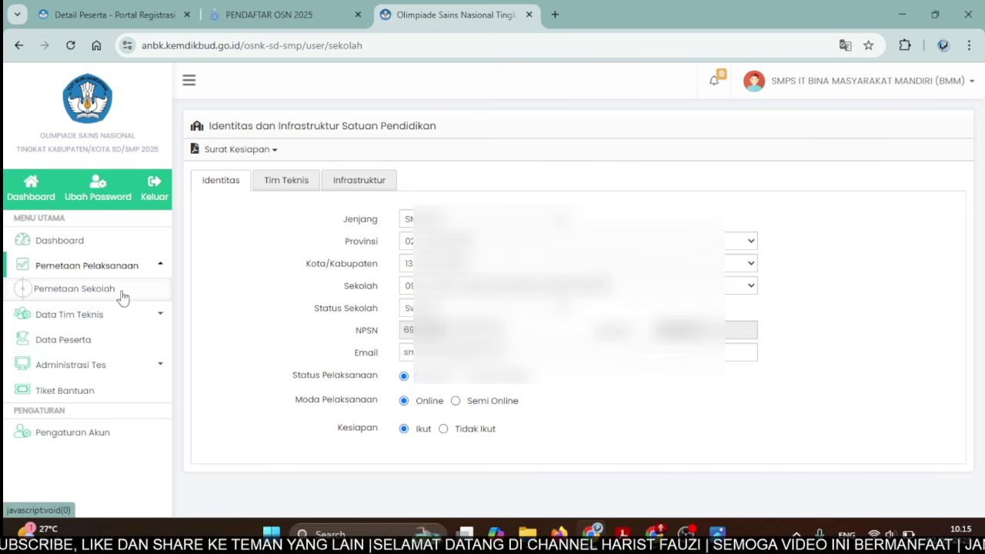
- View the Data Peserta participant list and the Komputer Proktor data under Administrasi Tes
{"action": "left_click", "coordinate": [110, 317]}
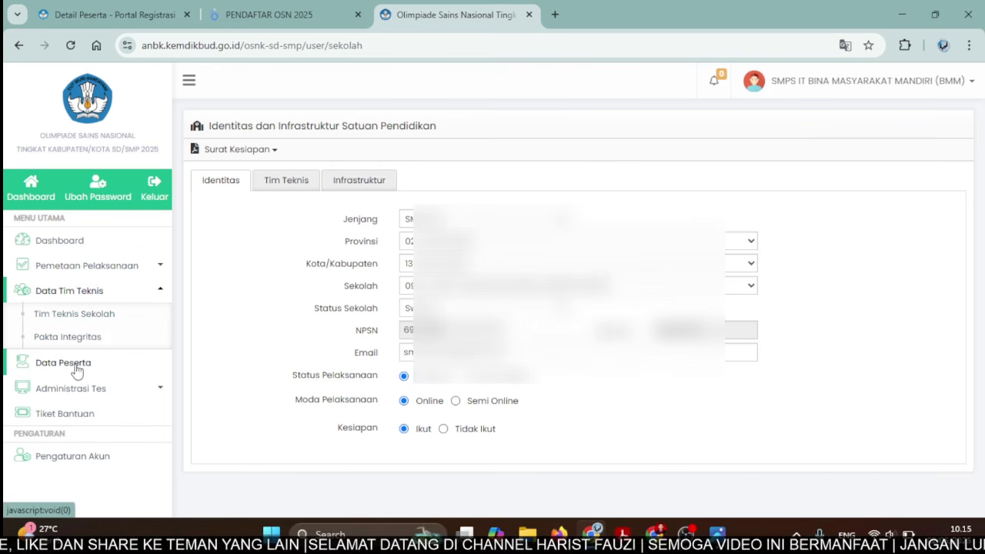
{"action": "left_click", "coordinate": [77, 370]}
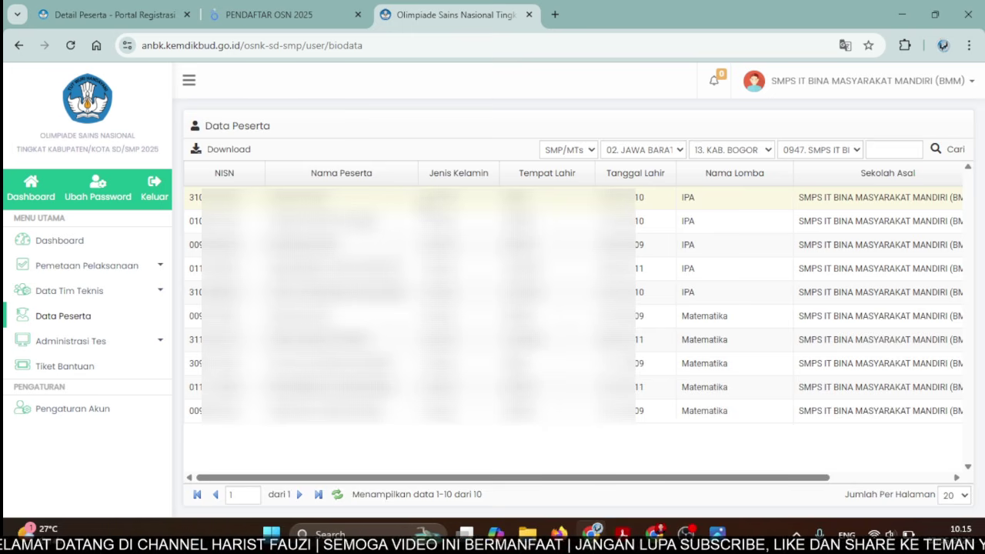
{"action": "left_click", "coordinate": [132, 342]}
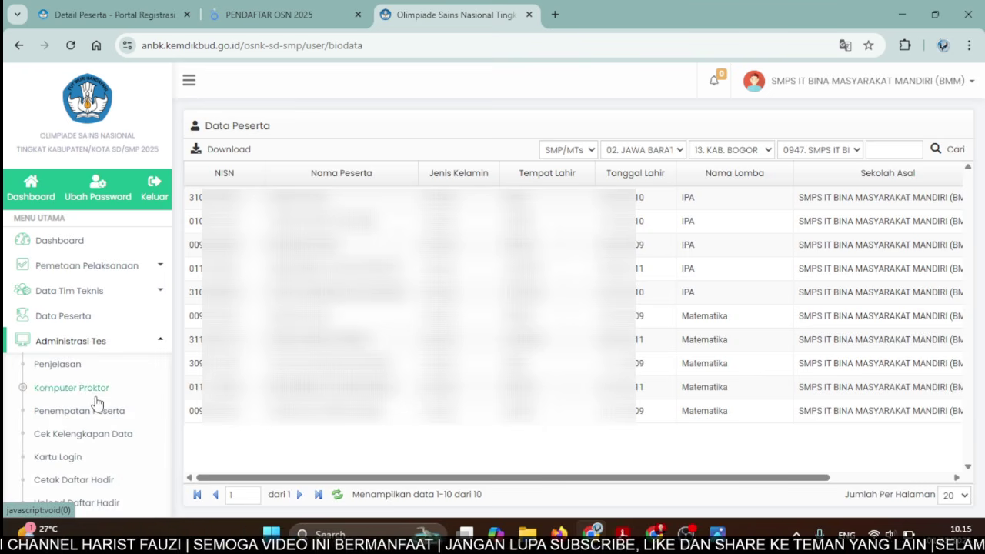
{"action": "scroll", "coordinate": [97, 403], "scroll_direction": "down", "scroll_amount": 1}
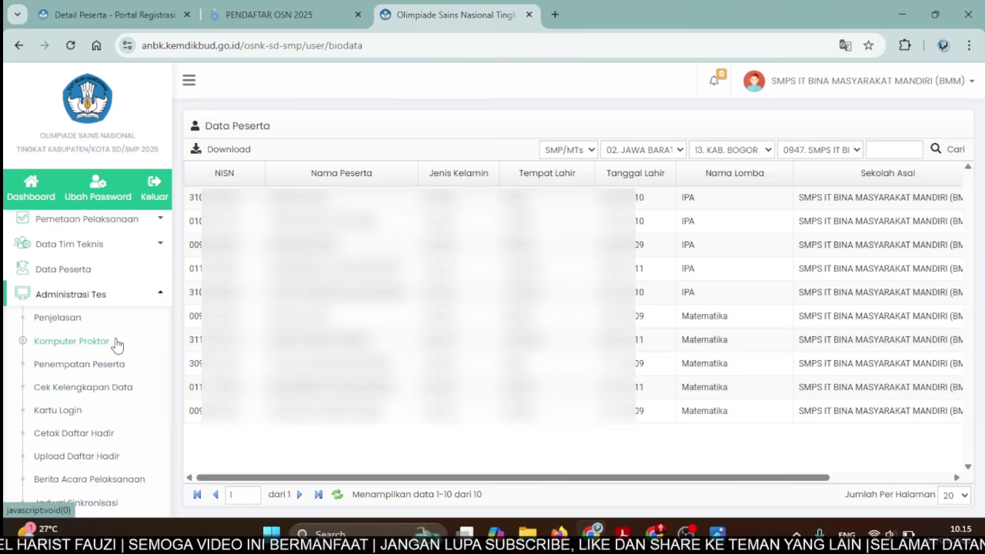
{"action": "left_click", "coordinate": [116, 342]}
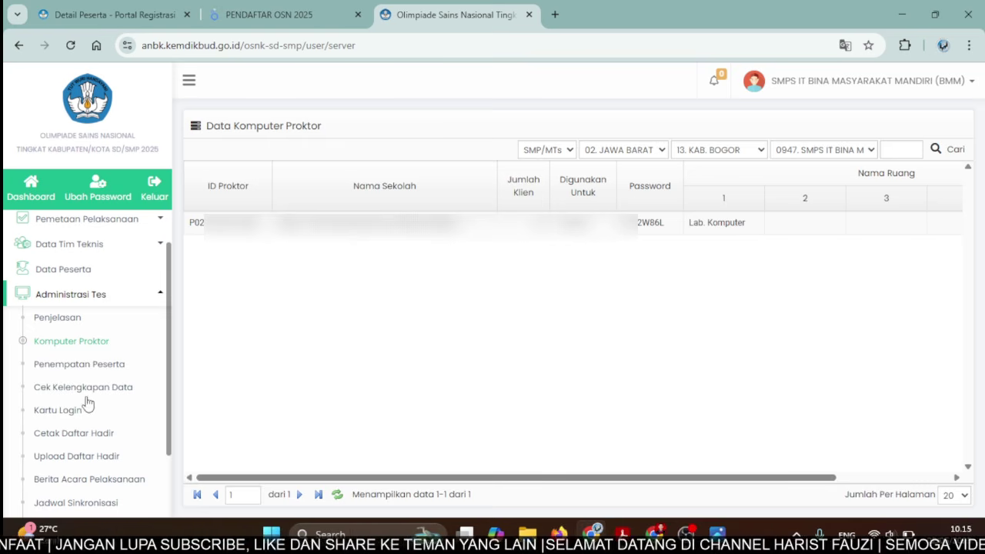
- Generate the Kartu Login sheet for the school's SMP/MTs participants in Kab. Bogor, Jawa Barat
{"action": "scroll", "coordinate": [84, 407], "scroll_direction": "down", "scroll_amount": 1}
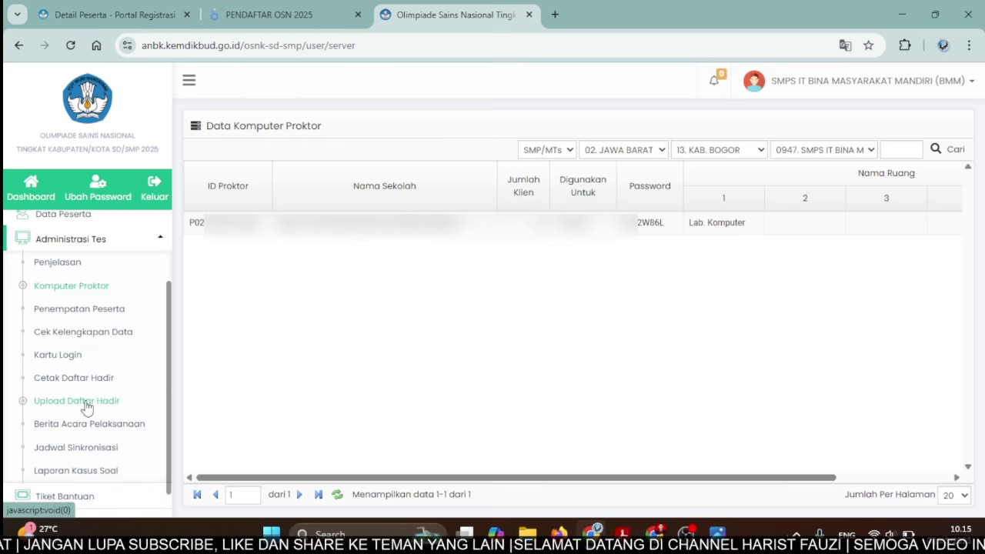
{"action": "left_click", "coordinate": [82, 356]}
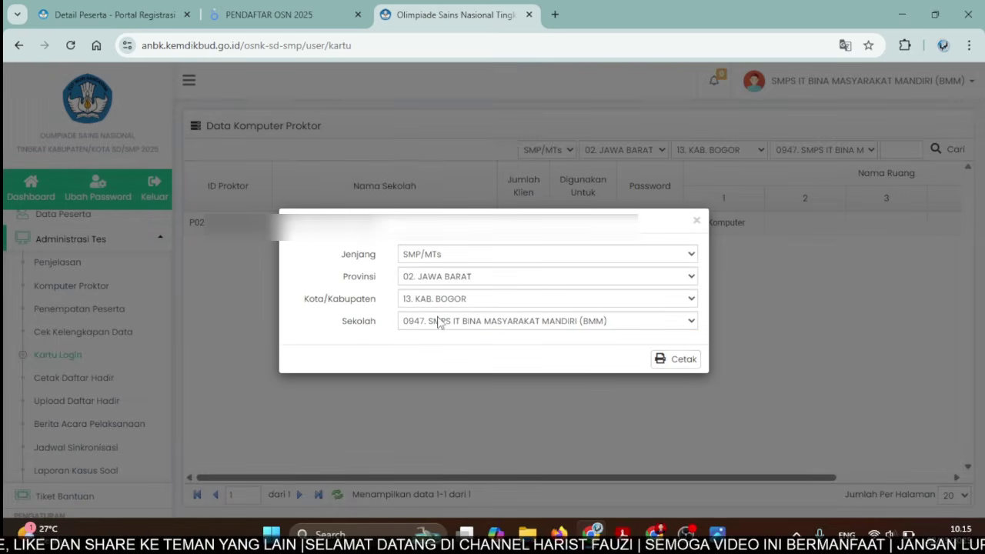
{"action": "left_click", "coordinate": [680, 362]}
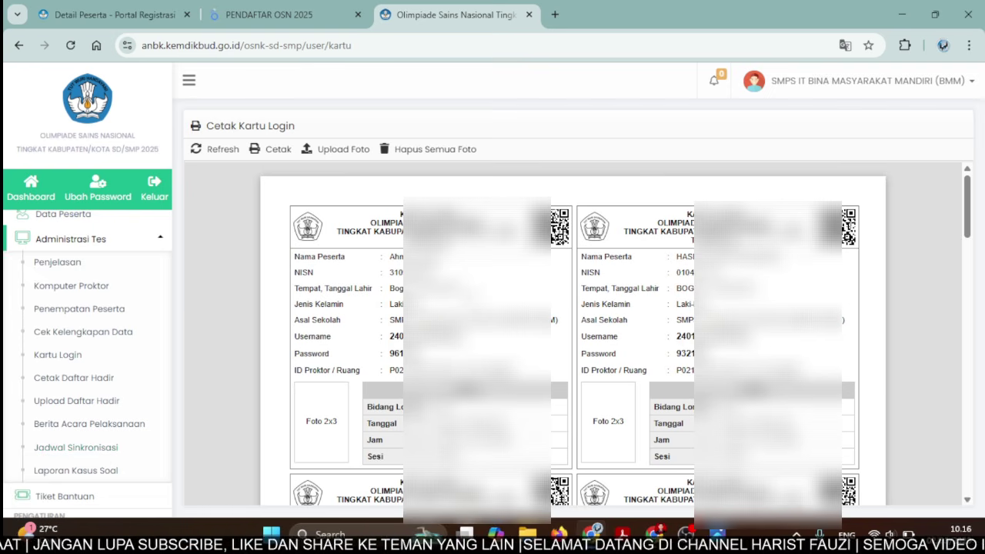
- Return to the Dashboard of the OSNK SD-SMP site and show the latest announcement on the test procedure
{"action": "scroll", "coordinate": [83, 244], "scroll_direction": "up", "scroll_amount": 2}
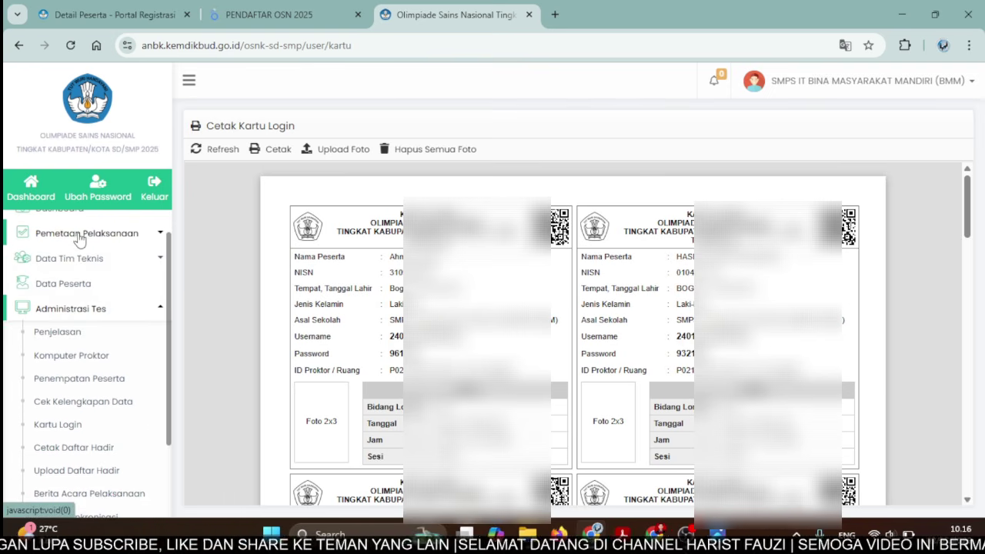
{"action": "left_click", "coordinate": [60, 241]}
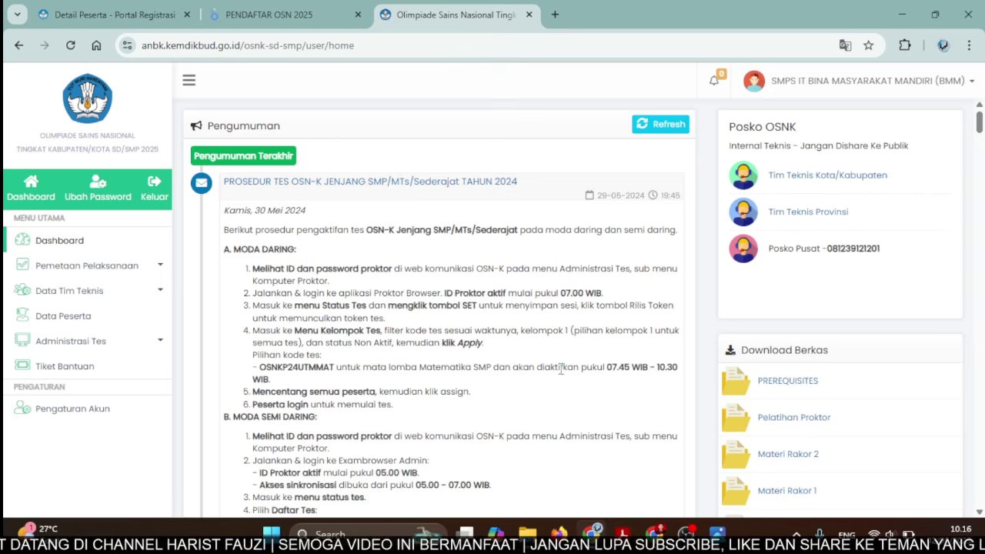
- Switch to the YouTube window and show the top of the channel's Video page with its newest uploads
{"action": "mouse_move", "coordinate": [654, 533]}
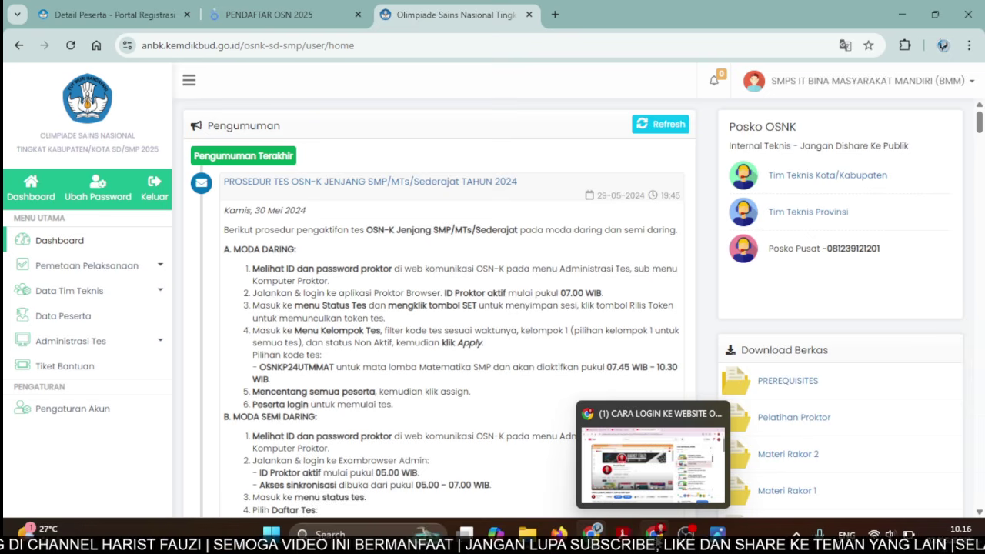
{"action": "left_click", "coordinate": [653, 461]}
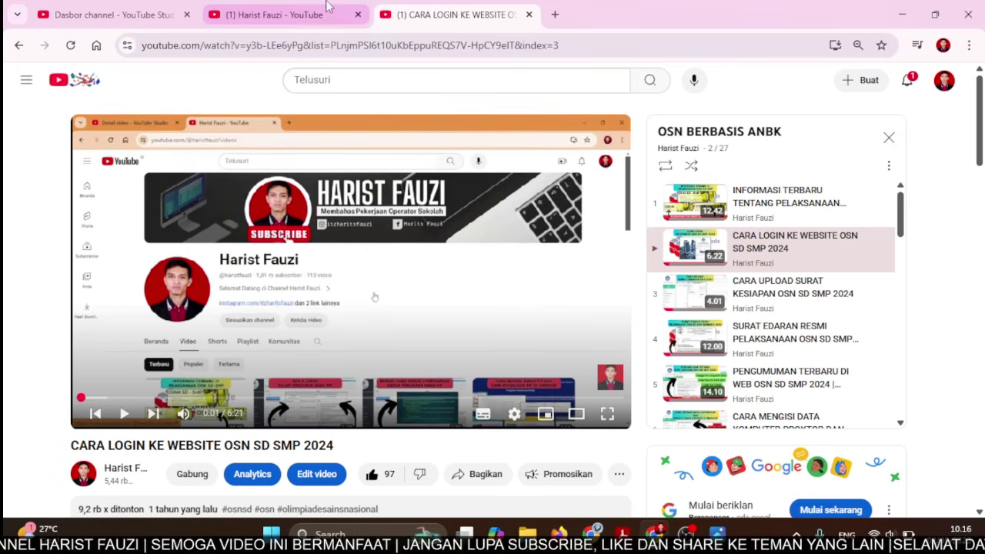
{"action": "left_click", "coordinate": [307, 14]}
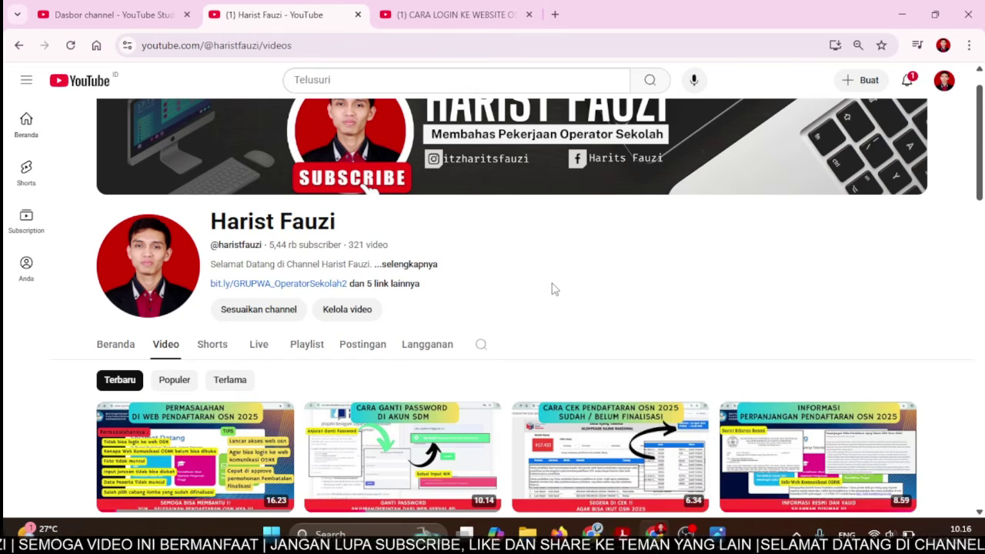
{"action": "scroll", "coordinate": [551, 289], "scroll_direction": "up", "scroll_amount": 1}
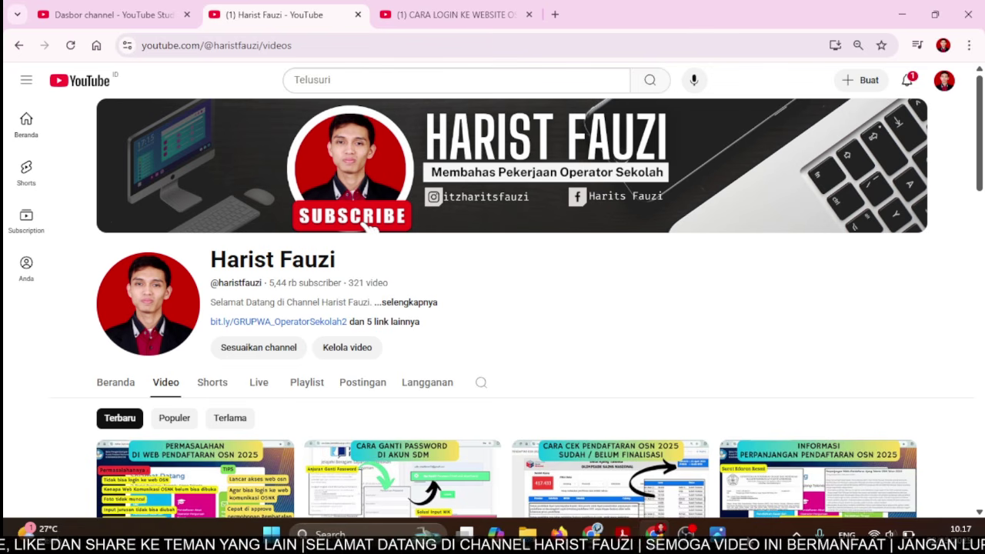
- Review the Kelengkapan Data Pendukung checklist screenshot in the Photos app and return to the OSNK dashboard in the browser
{"action": "mouse_move", "coordinate": [715, 532]}
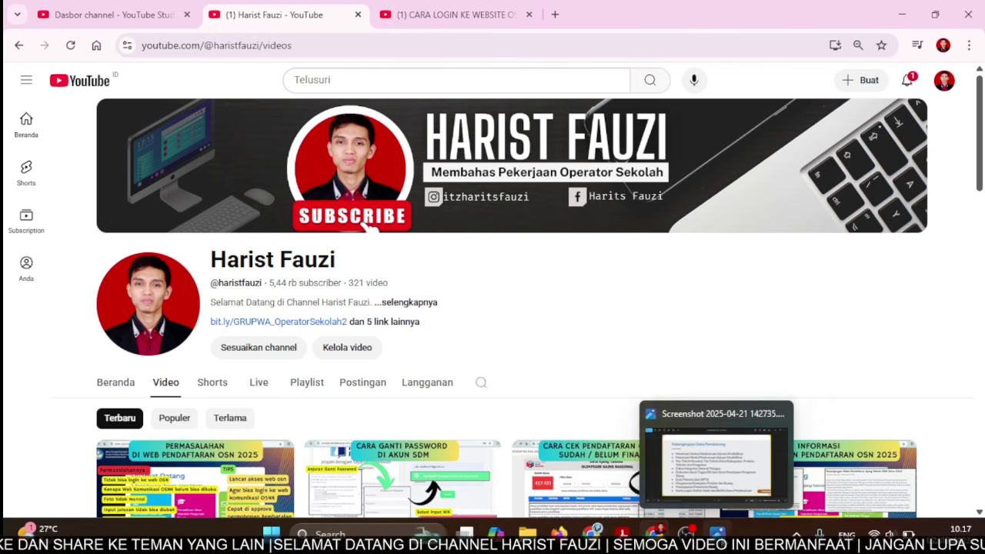
{"action": "left_click", "coordinate": [684, 456]}
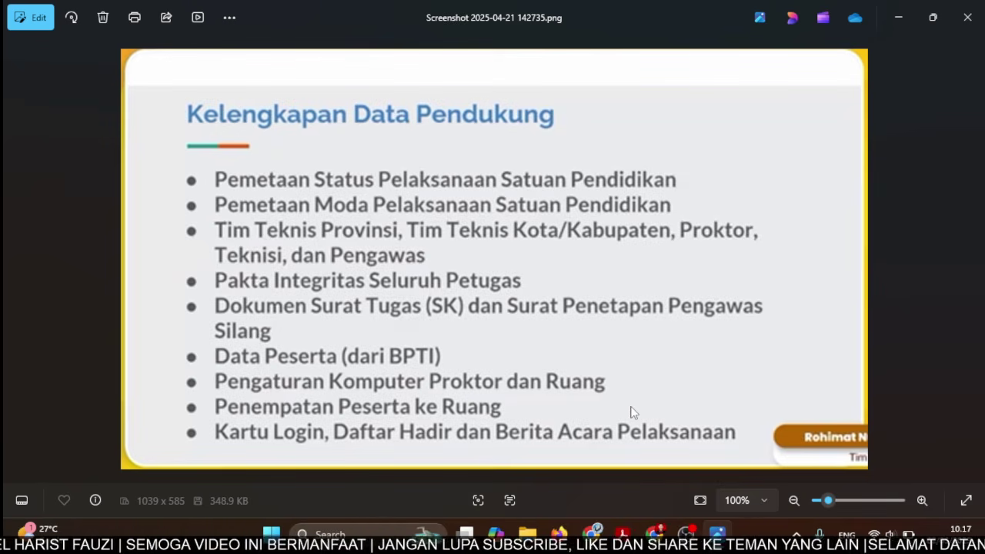
{"action": "left_click", "coordinate": [592, 532]}
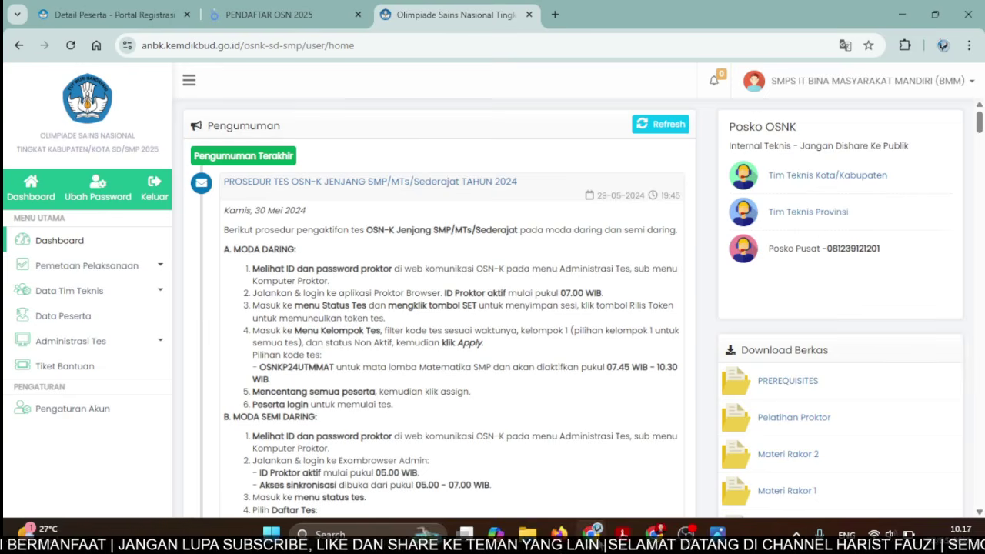
- Switch from the OSNK dashboard back to the YouTube channel's Video page
{"action": "mouse_move", "coordinate": [654, 532]}
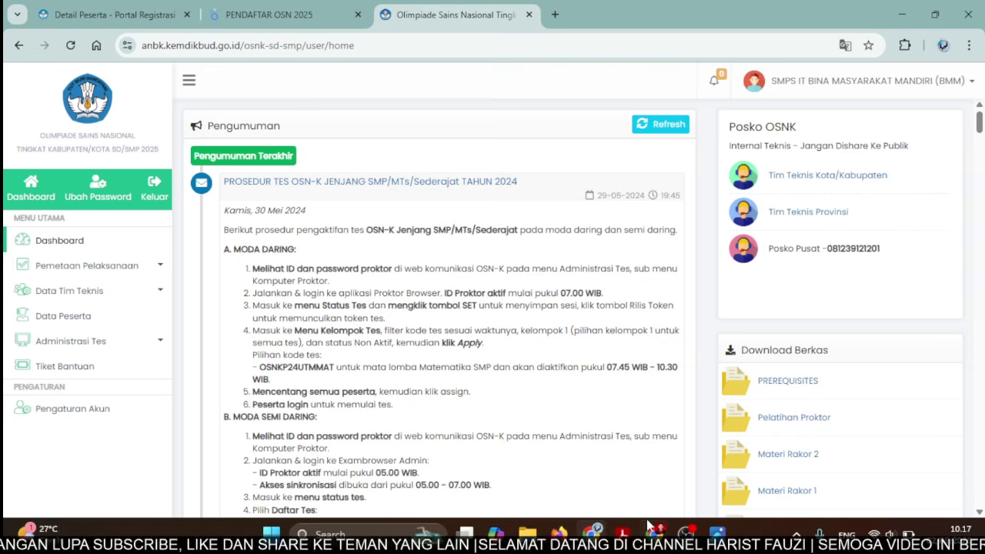
{"action": "left_click", "coordinate": [654, 533]}
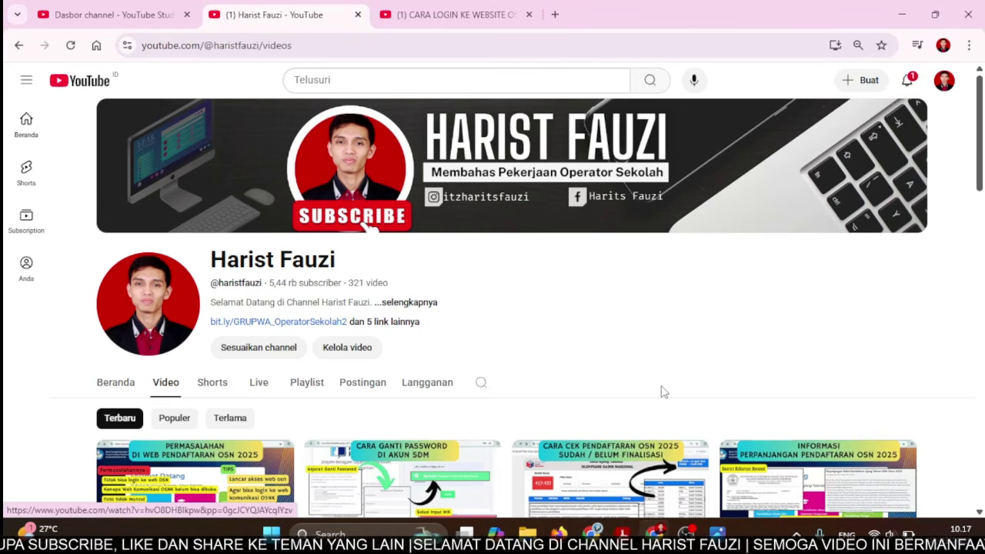